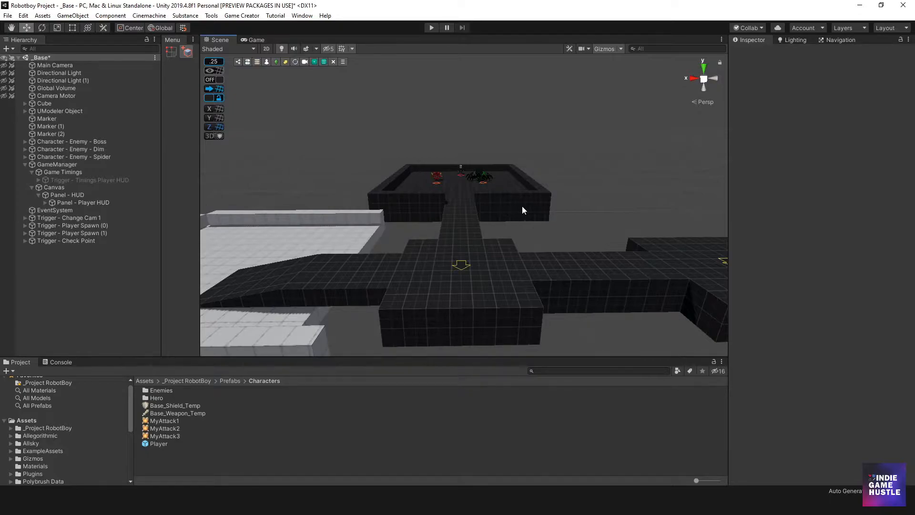
- Play-test the scene to check how the player HUD loads at the start, and stop playing
left_click_drag(578, 200, 482, 221, "alt")
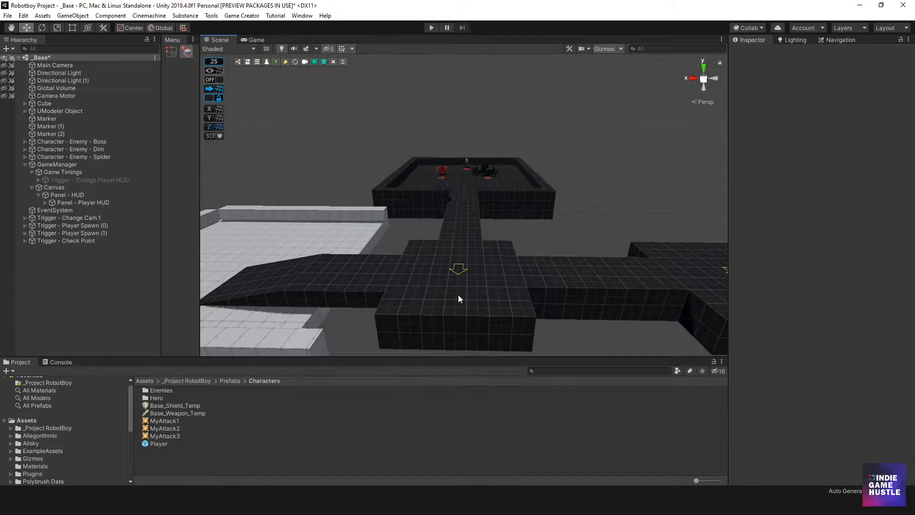
left_click_drag(498, 219, 466, 227, "alt")
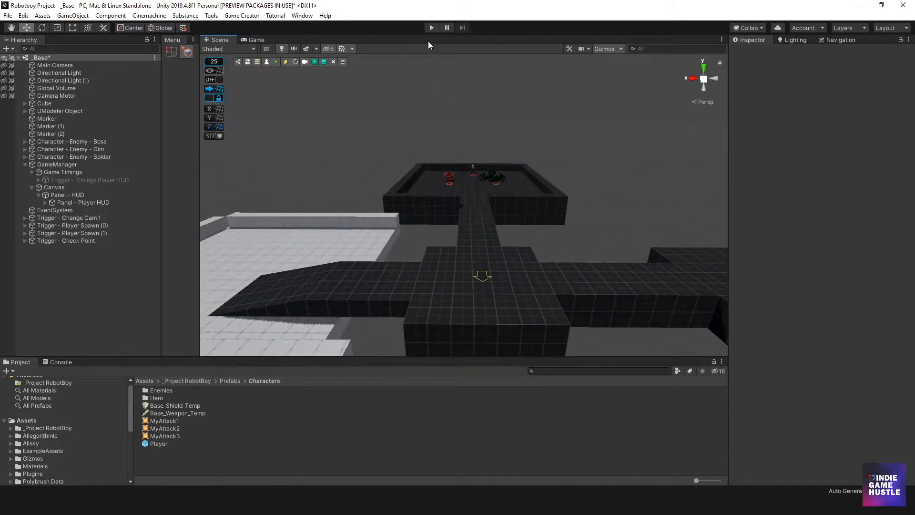
left_click(431, 28)
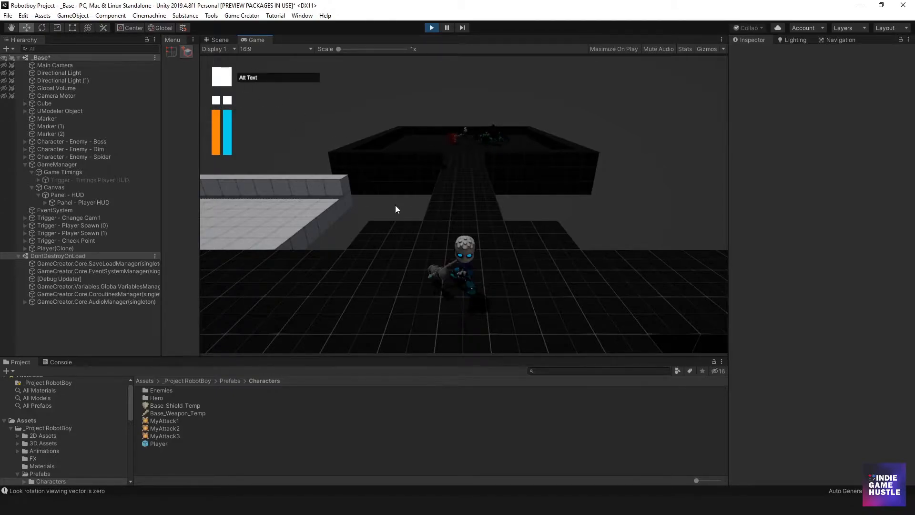
left_click(432, 27)
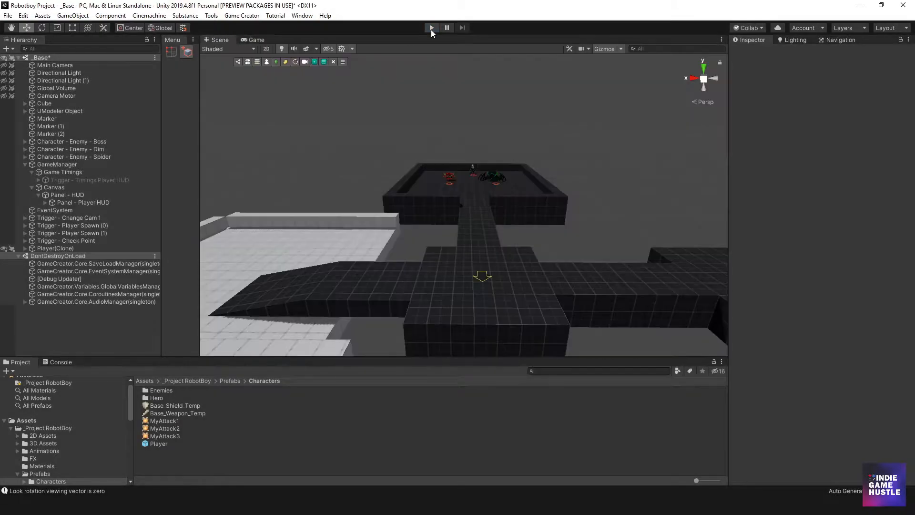
- Deactivate the Panel - Player HUD object under Panel - HUD in the Canvas
left_click(72, 202)
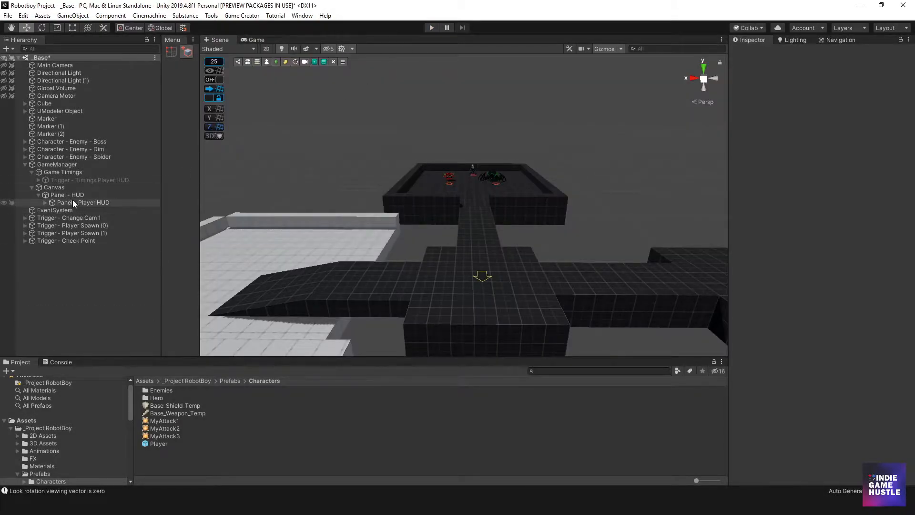
left_click(31, 172)
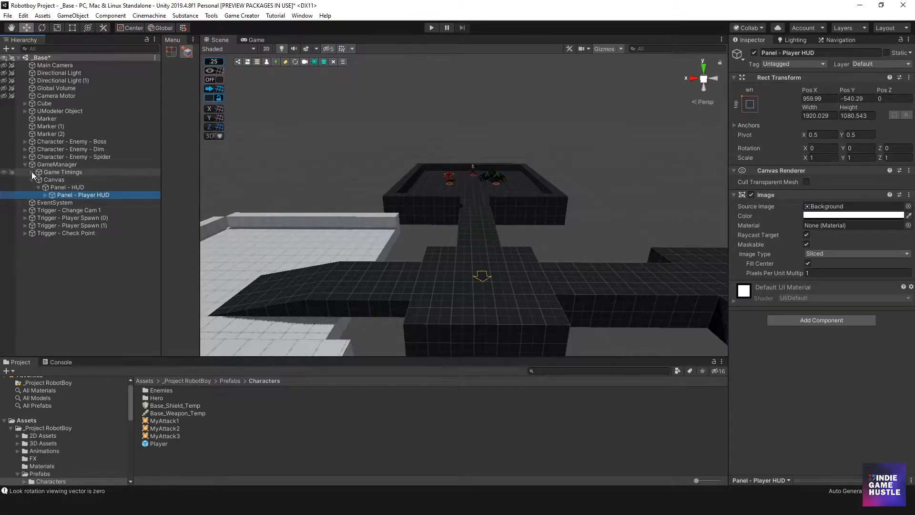
left_click(62, 187)
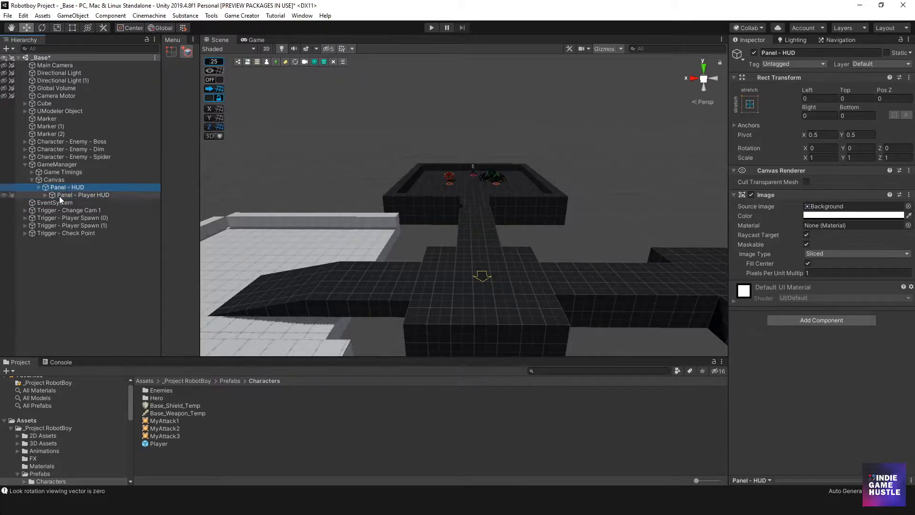
left_click(60, 196)
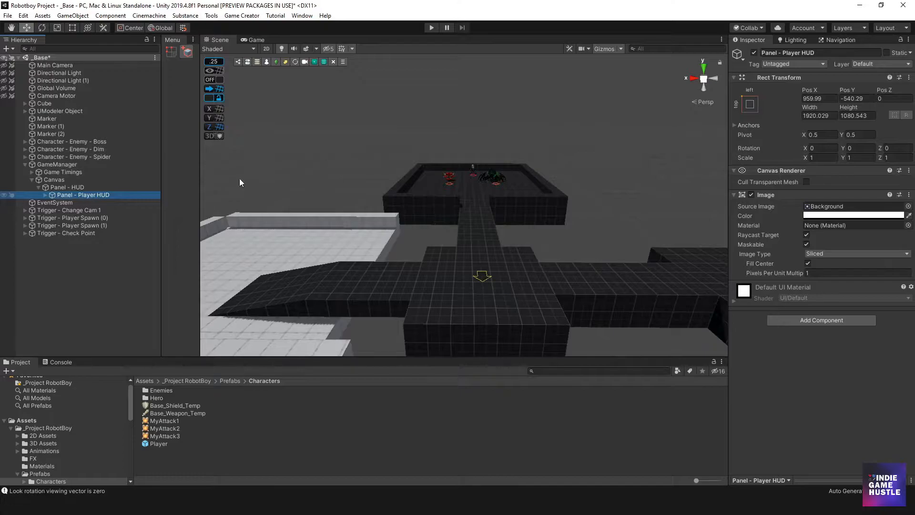
left_click(754, 52)
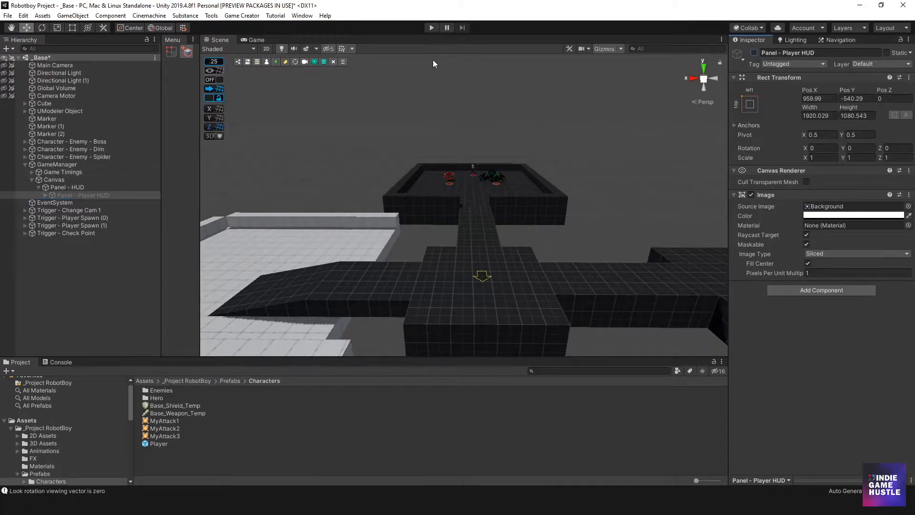
- Run the scene, activate Panel - Player HUD manually while it plays to check its display, and stop playing
left_click(433, 31)
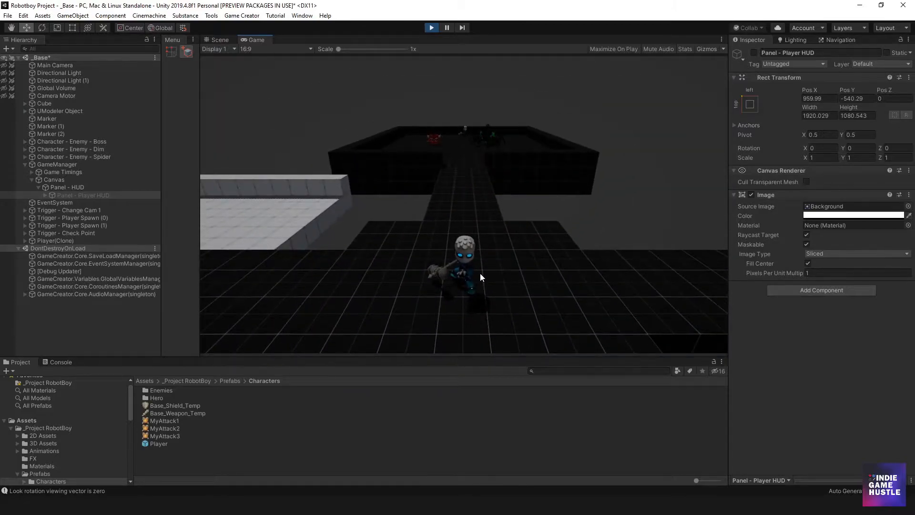
left_click(93, 194)
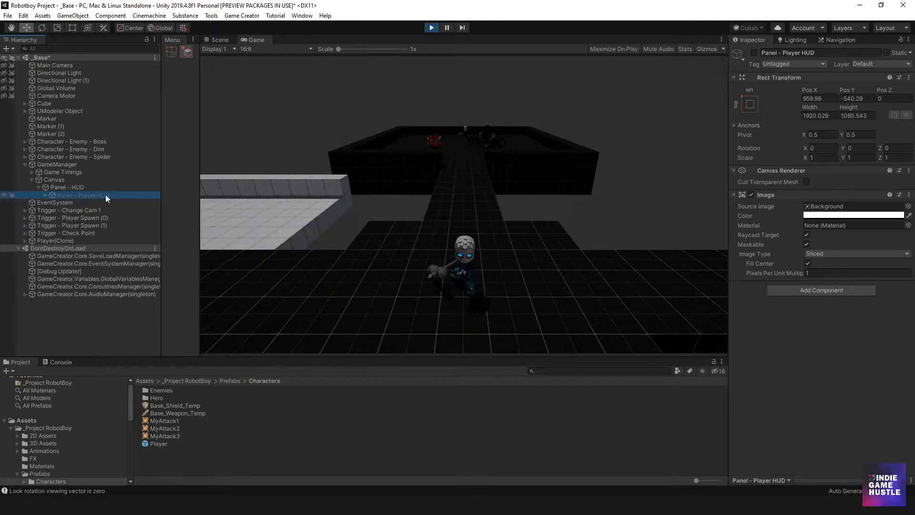
left_click(755, 54)
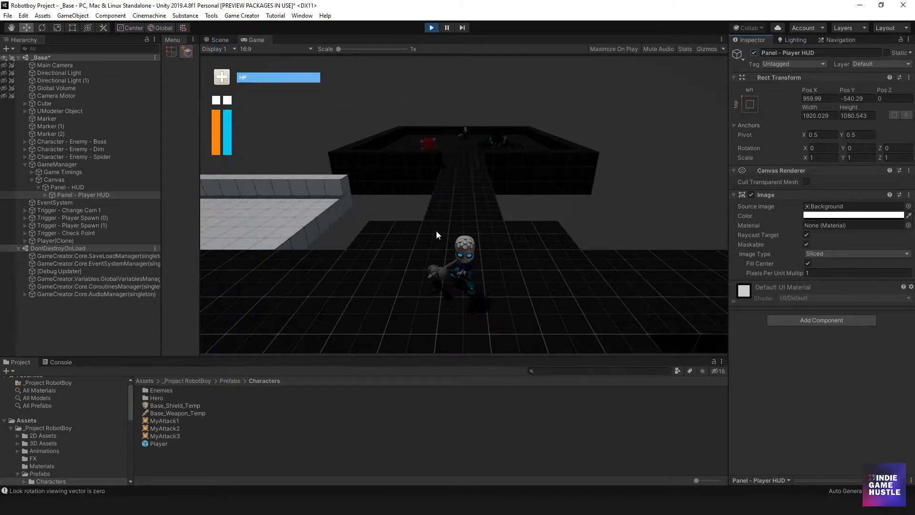
left_click(432, 28)
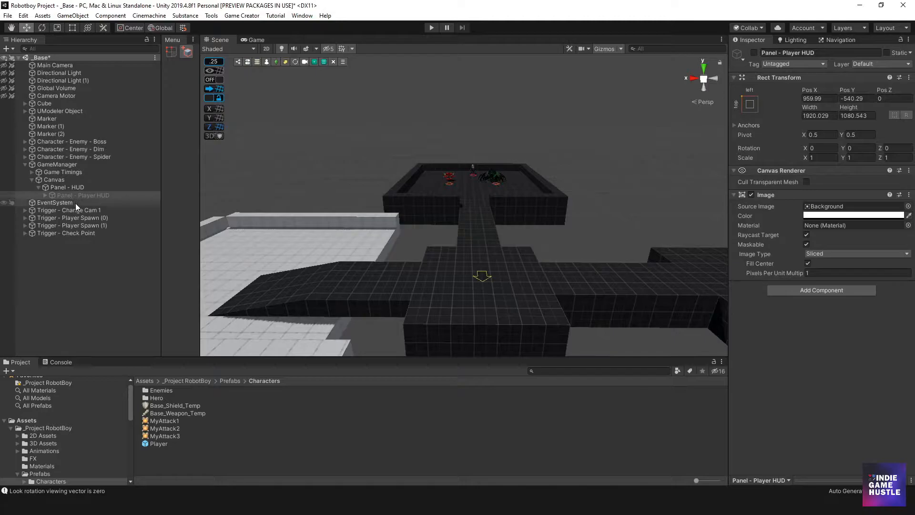
- Examine the Trigger - Timings Player HUD object under Game Timings and its Actions - Set Active Player HUD child
left_click(48, 172)
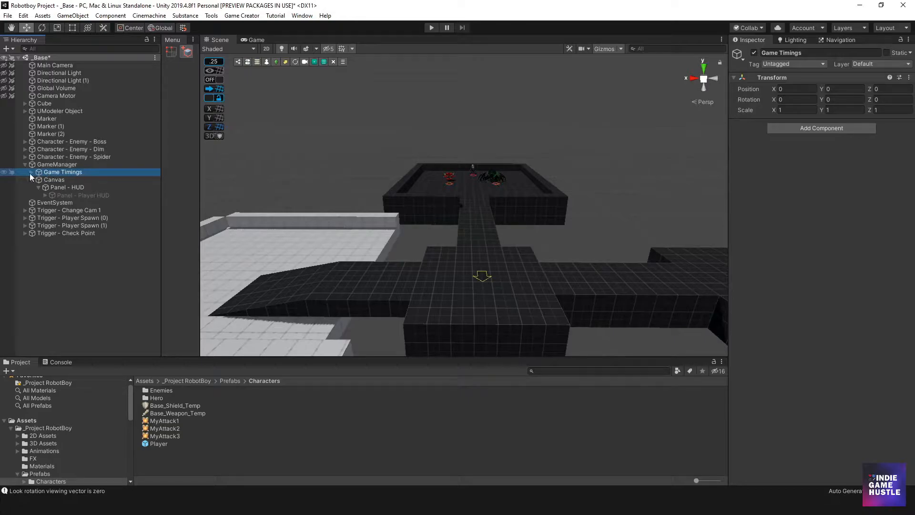
left_click(31, 173)
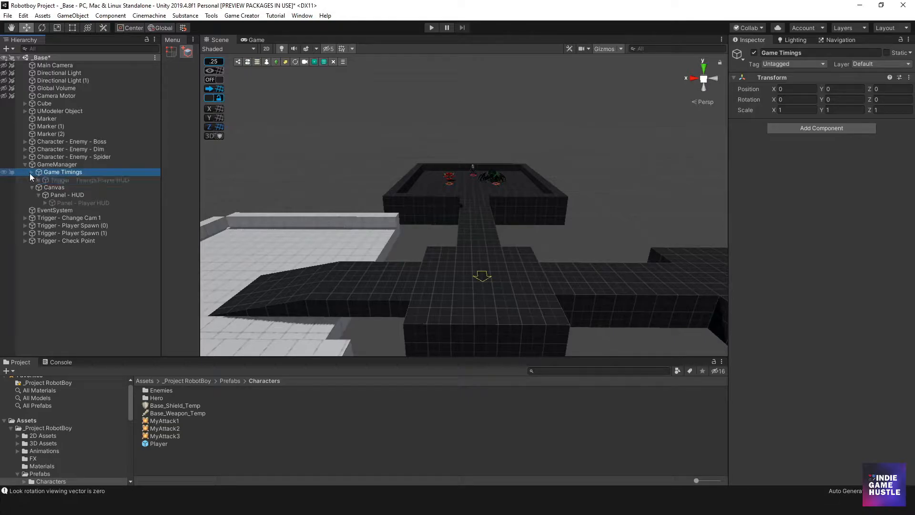
left_click(59, 180)
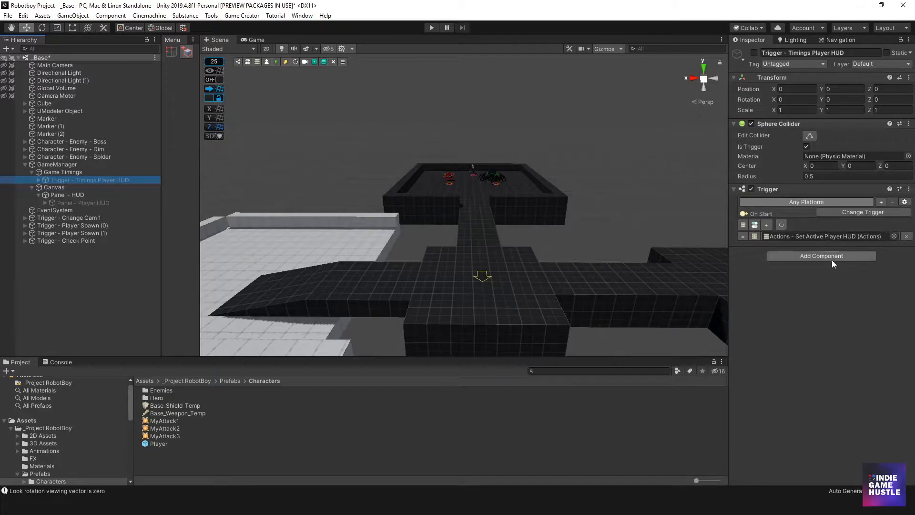
left_click(814, 256)
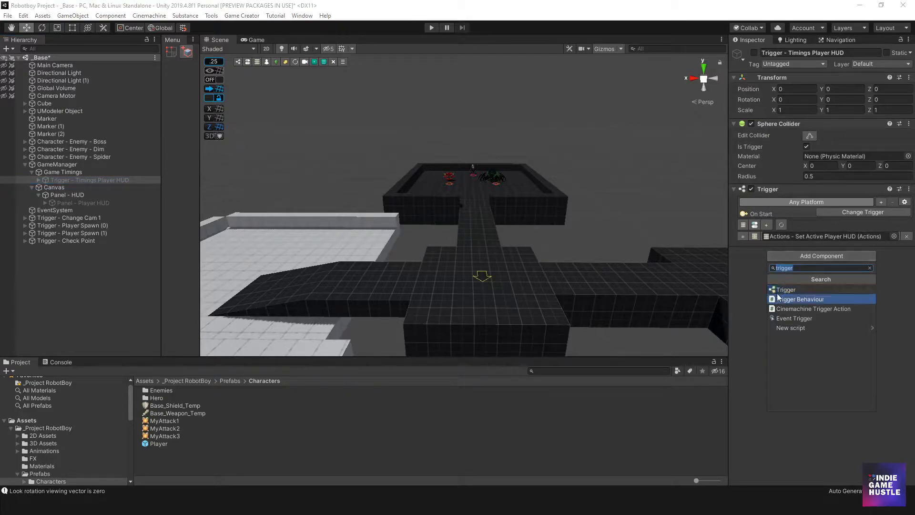
left_click(748, 278)
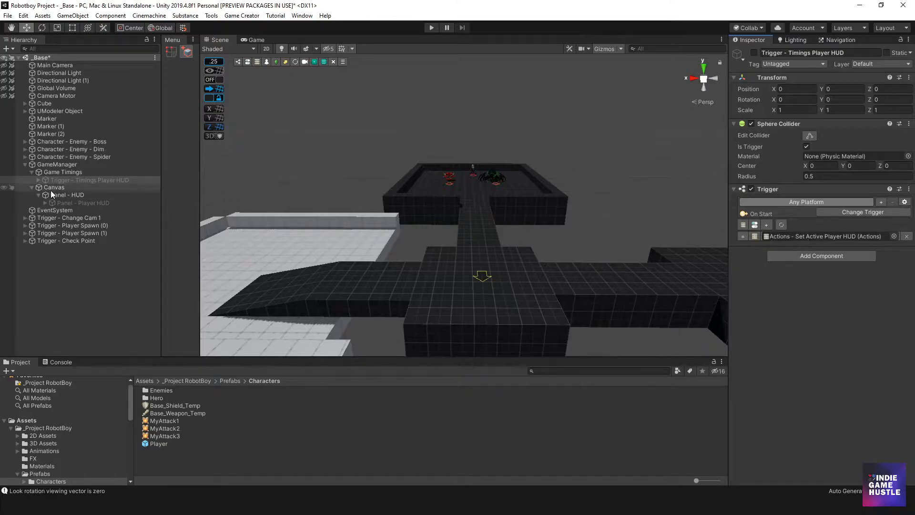
left_click(38, 180)
left_click(81, 187)
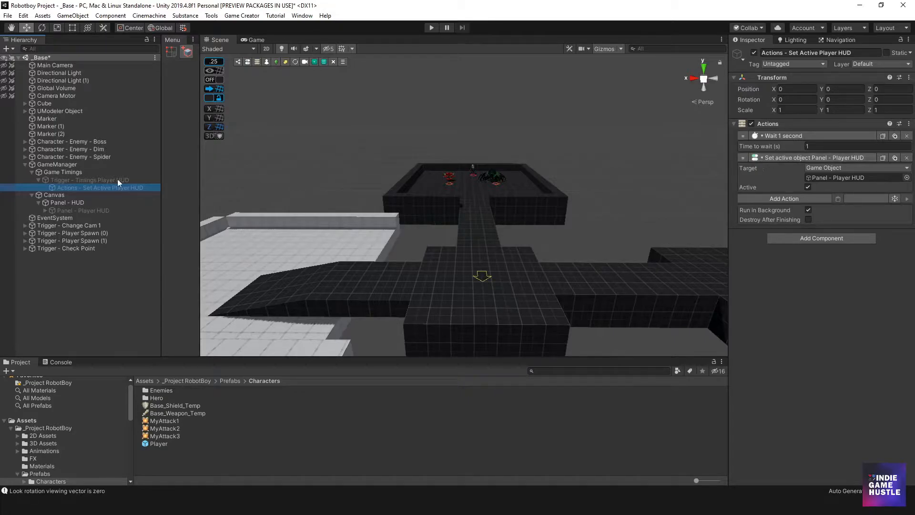
- Activate the Trigger - Timings Player HUD object and review its Set Active Player HUD actions
left_click(76, 181)
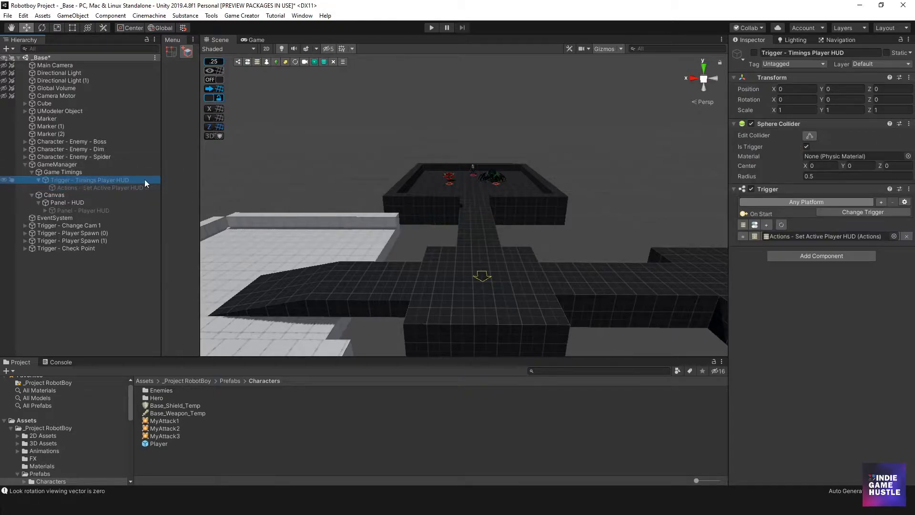
left_click(752, 54)
left_click(752, 54)
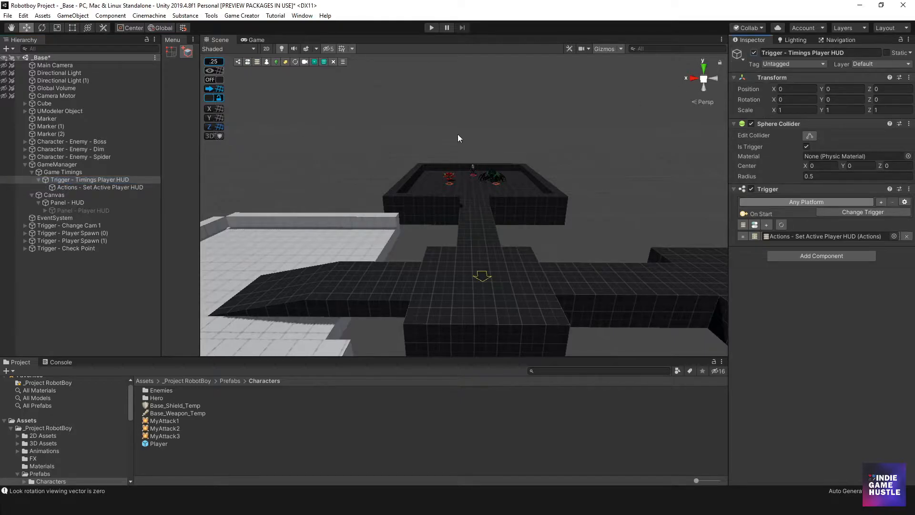
left_click(65, 172)
left_click(71, 186)
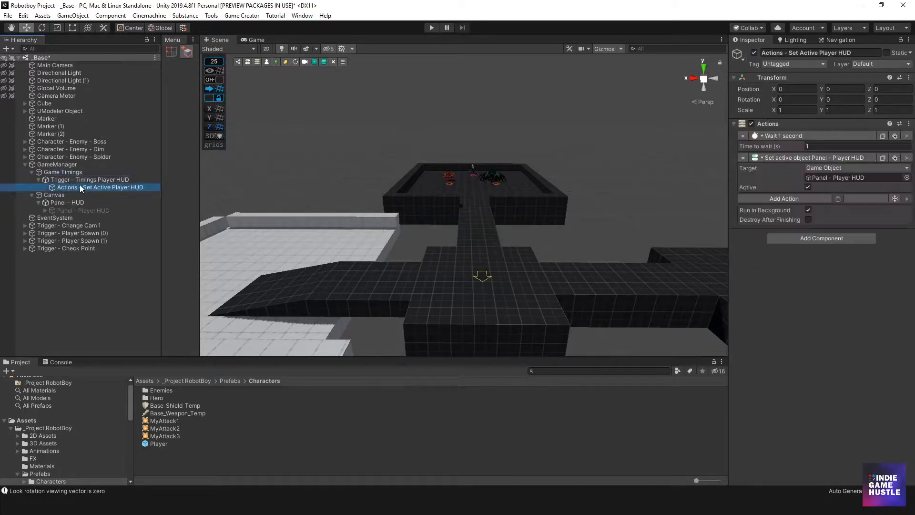
left_click(81, 180)
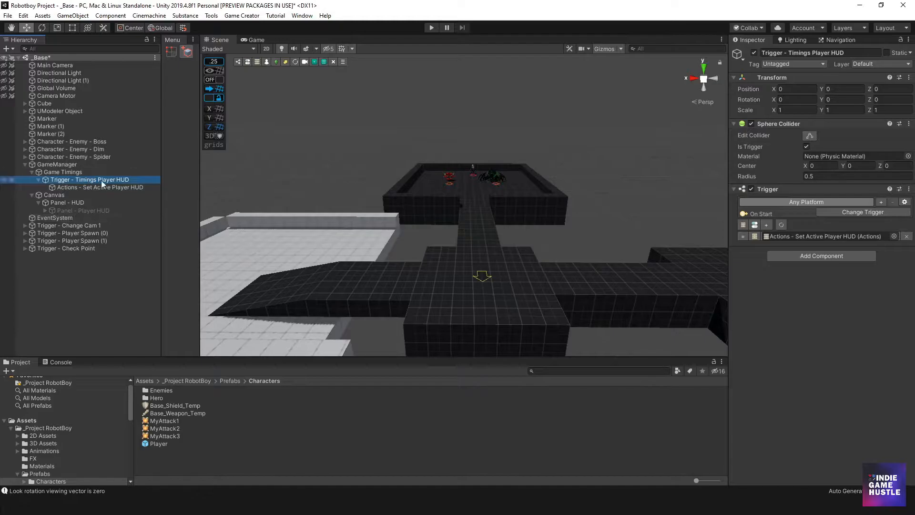
- Play-test the scene with the HUD timing trigger, walking the player towards the enemy arena and back
left_click(434, 30)
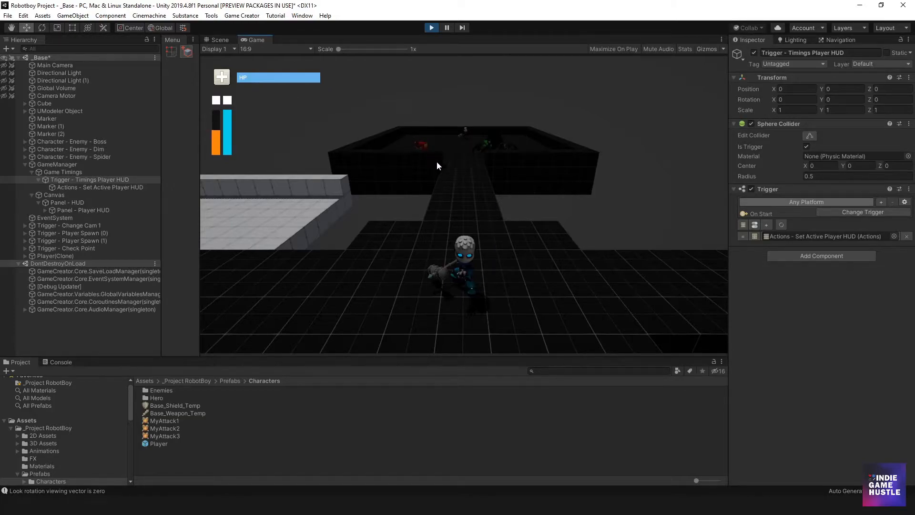
key("w")
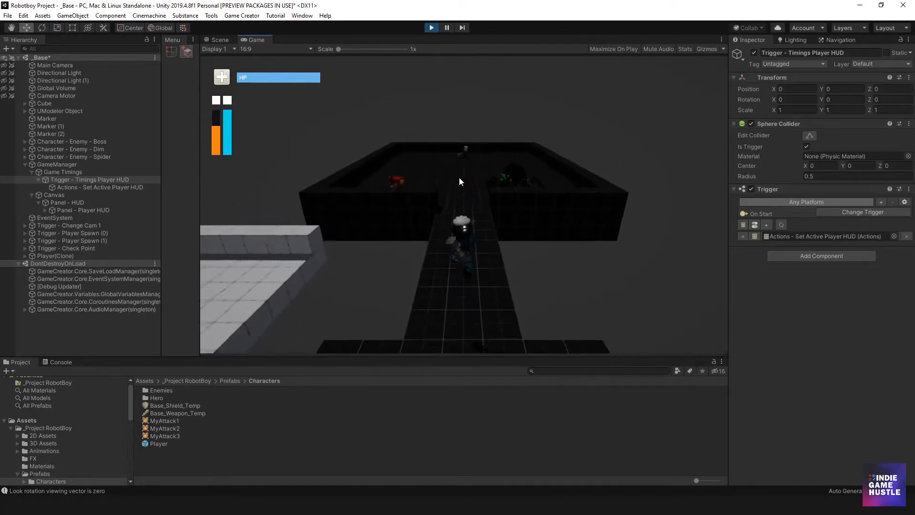
key("w")
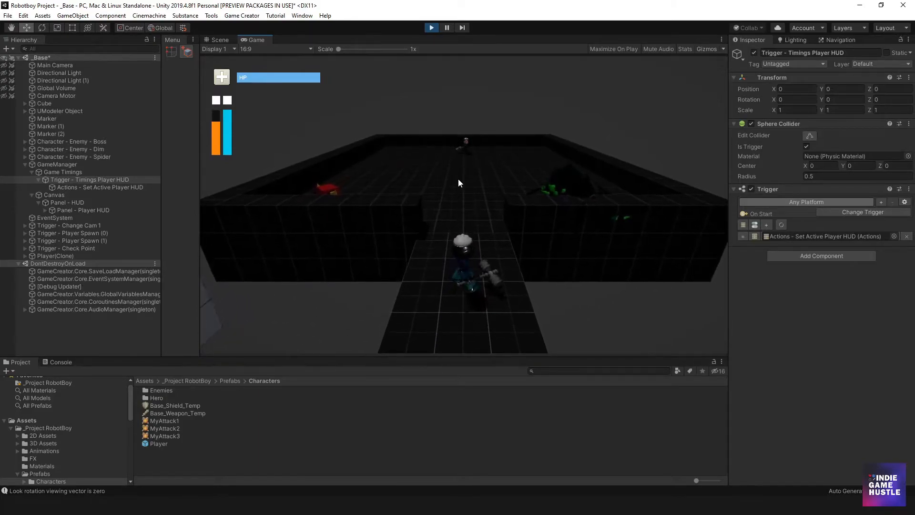
key("s")
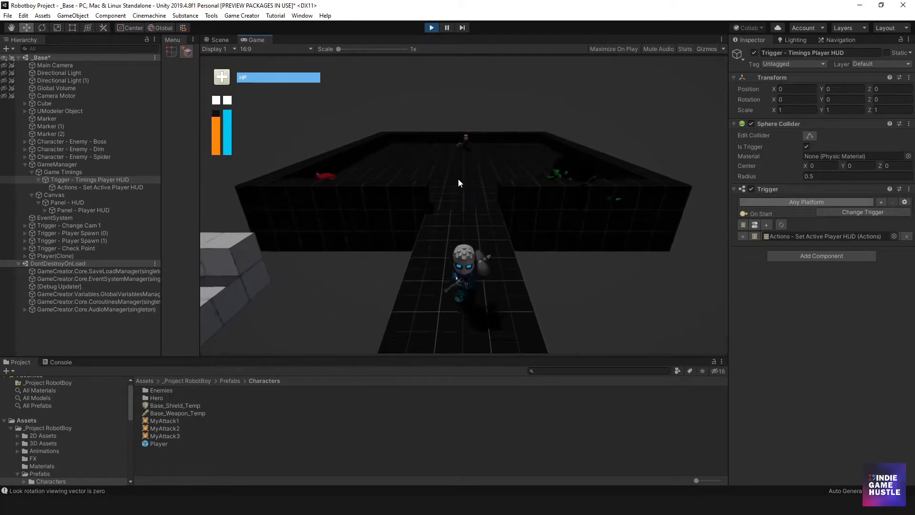
key("s")
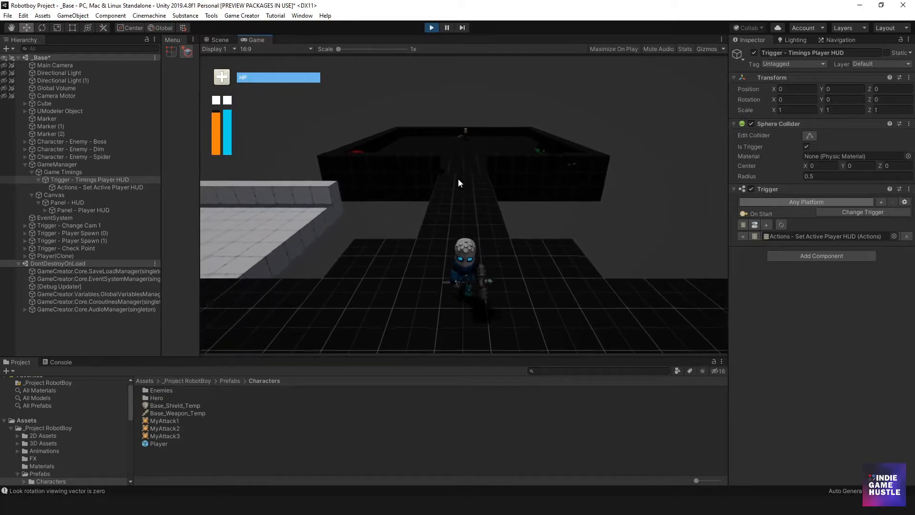
key("s")
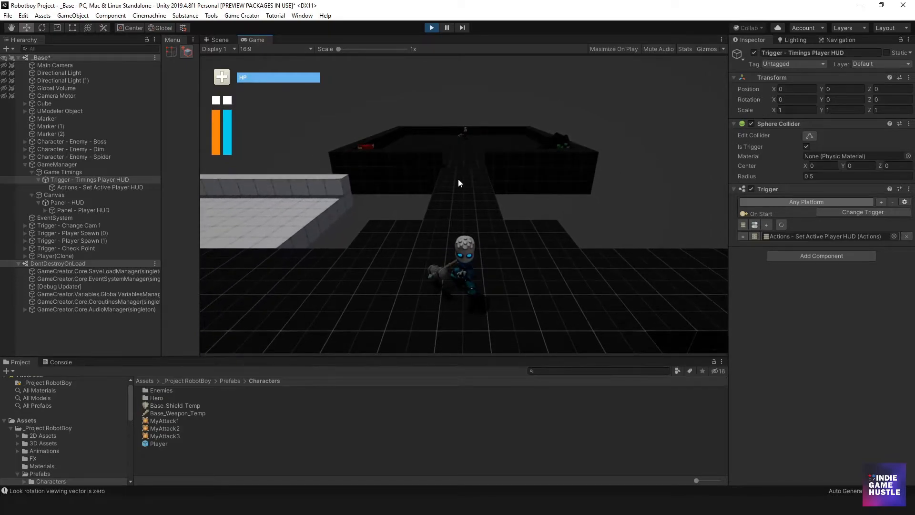
- Clear the console and continue the play-test by attacking and moving the player into the enemy arena
left_click(60, 361)
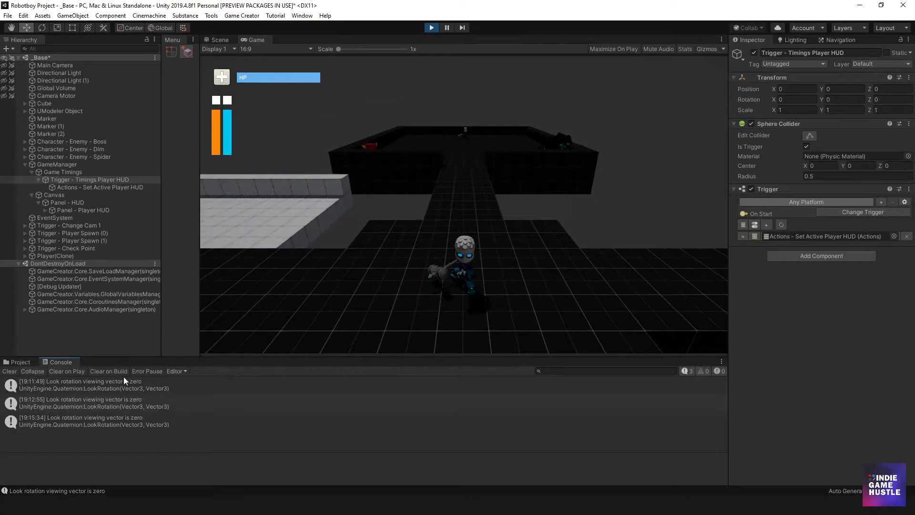
left_click(9, 371)
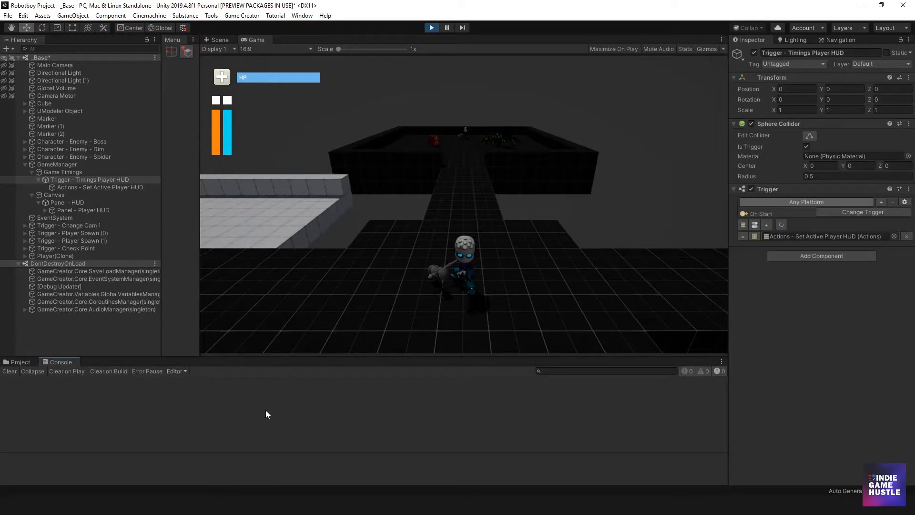
left_click(465, 221)
left_click(464, 215)
left_click(461, 217)
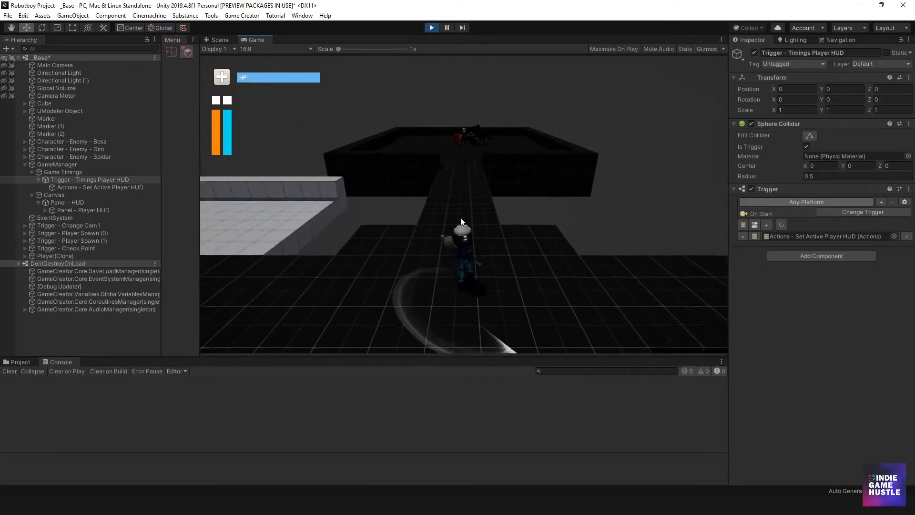
key("w")
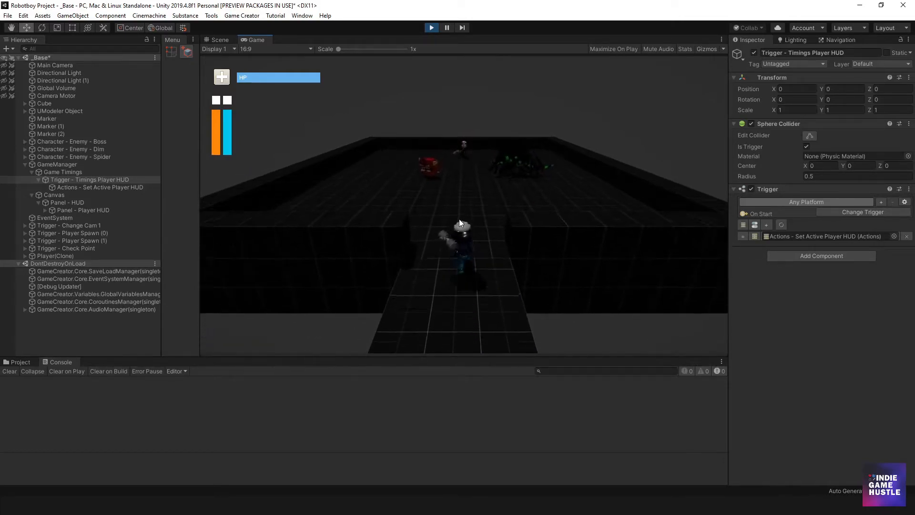
key("a")
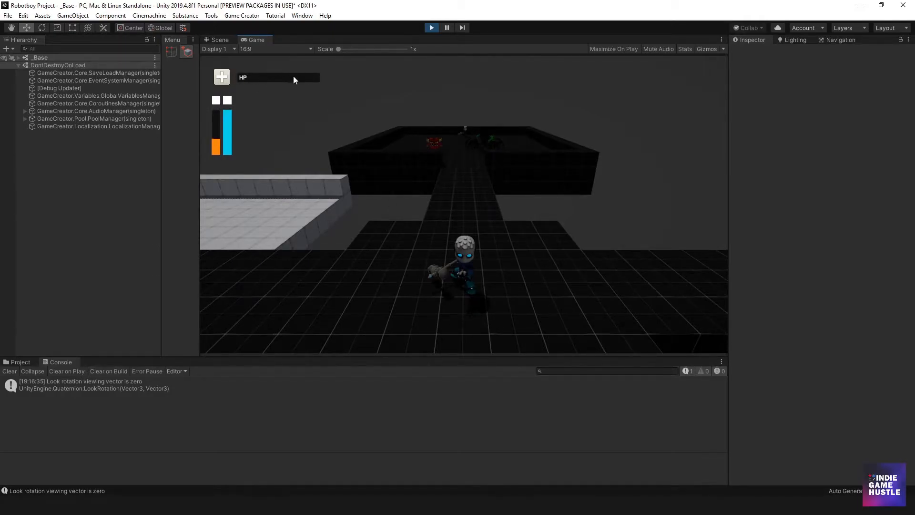
left_click(11, 372)
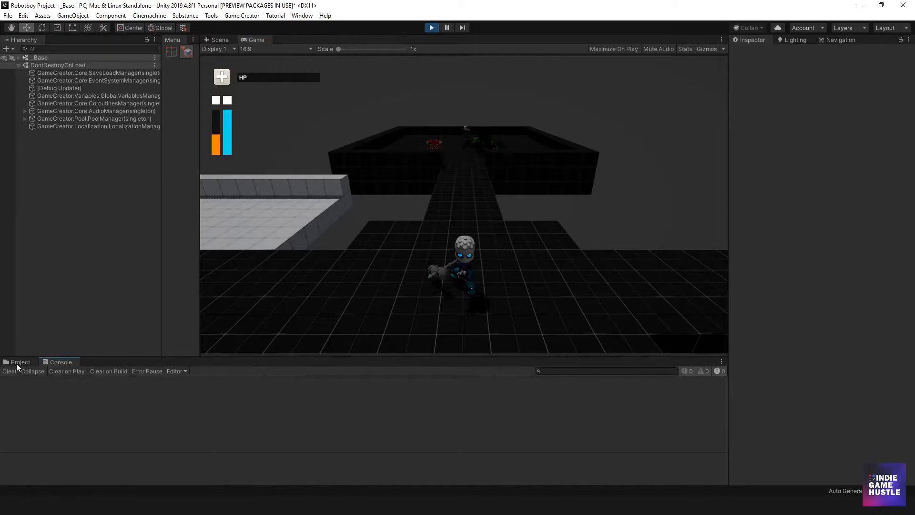
- Create a Game Creator trigger at the scene's root level and attach a new Actions object to it
left_click(17, 363)
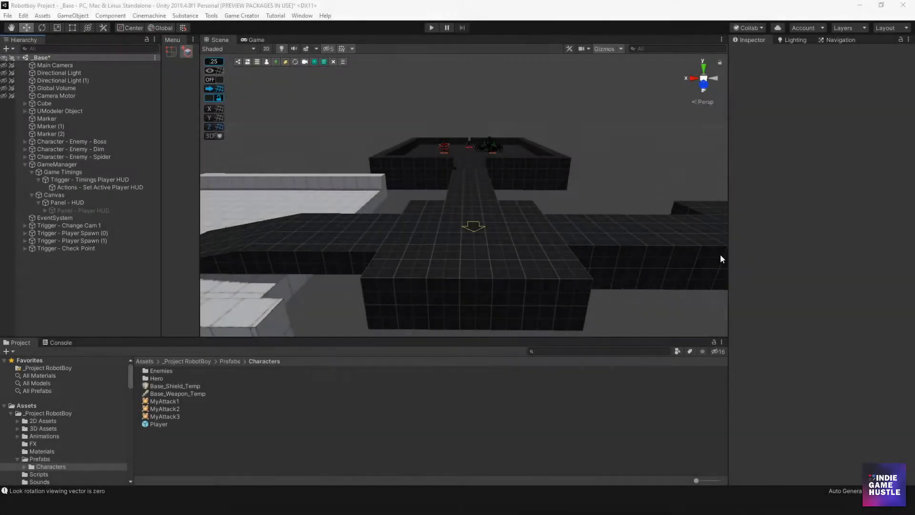
middle_click_drag(427, 242, 424, 251)
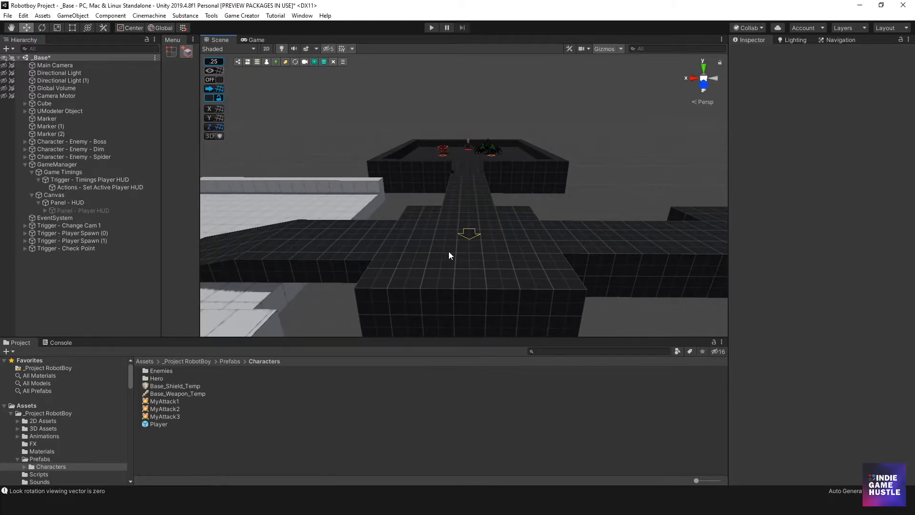
middle_click_drag(449, 252, 457, 239)
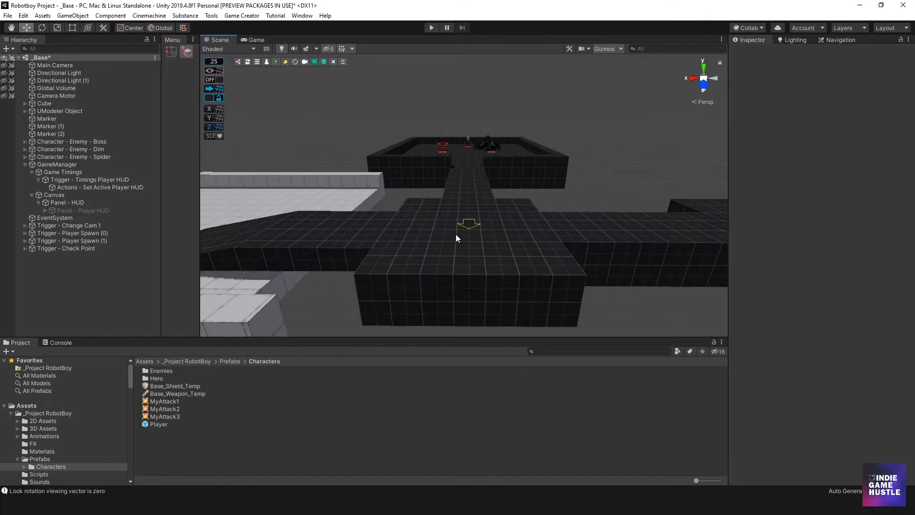
right_click(64, 262)
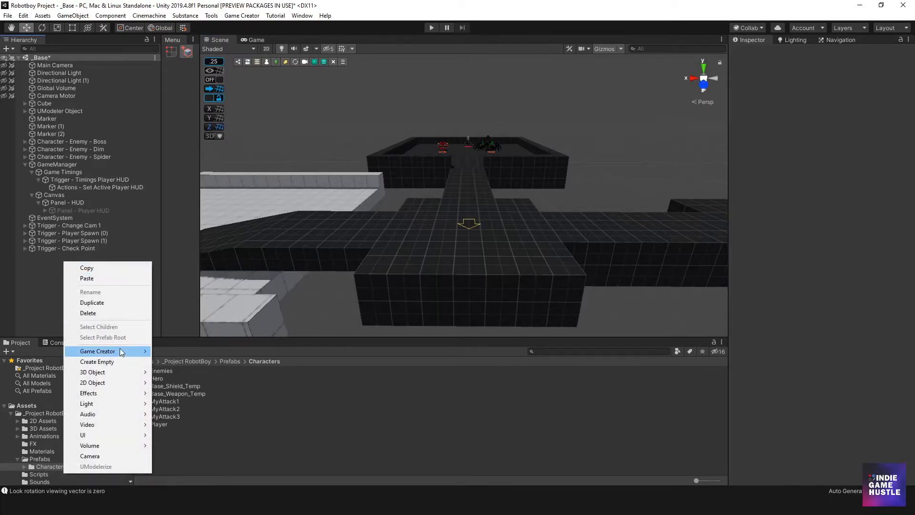
mouse_move(120, 351)
left_click(193, 403)
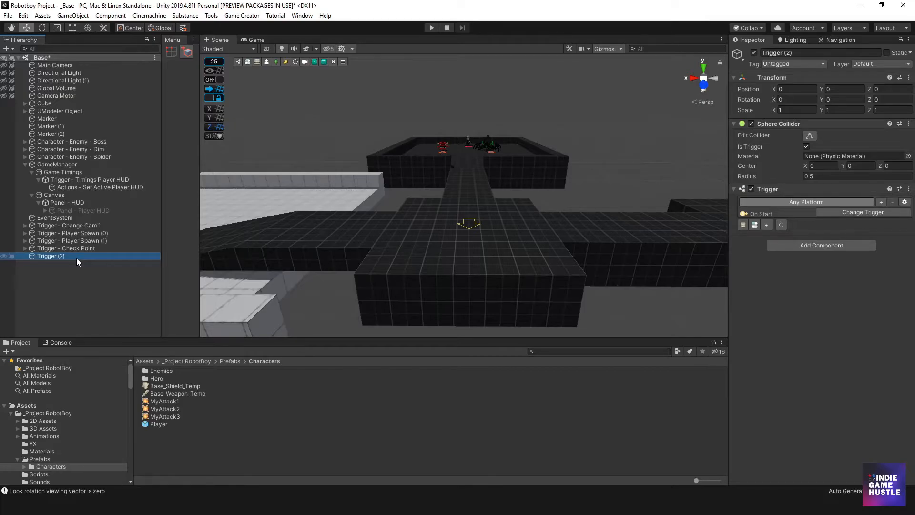
left_click(743, 225)
left_click(25, 256)
- Add a Wait action of 2 seconds to the new trigger's Actions object
left_click(43, 264)
left_click(797, 136)
type("wait")
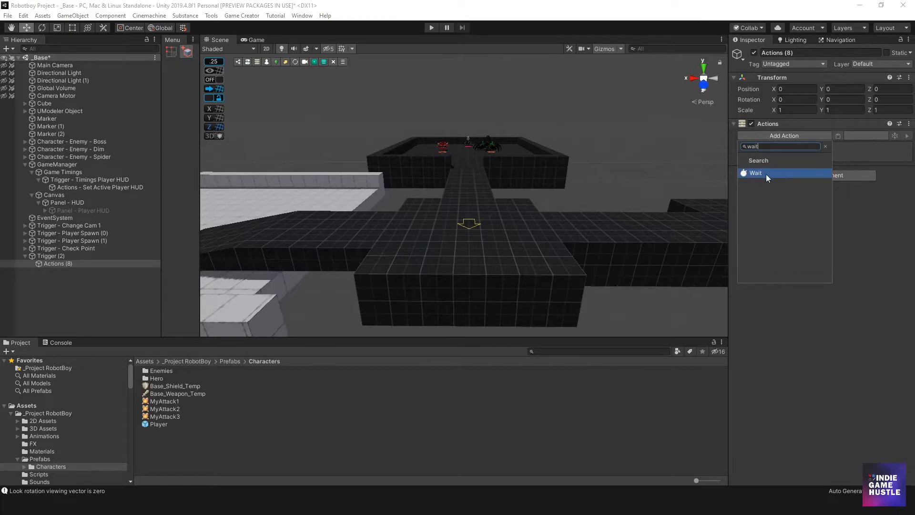
left_click(765, 172)
left_click(828, 144)
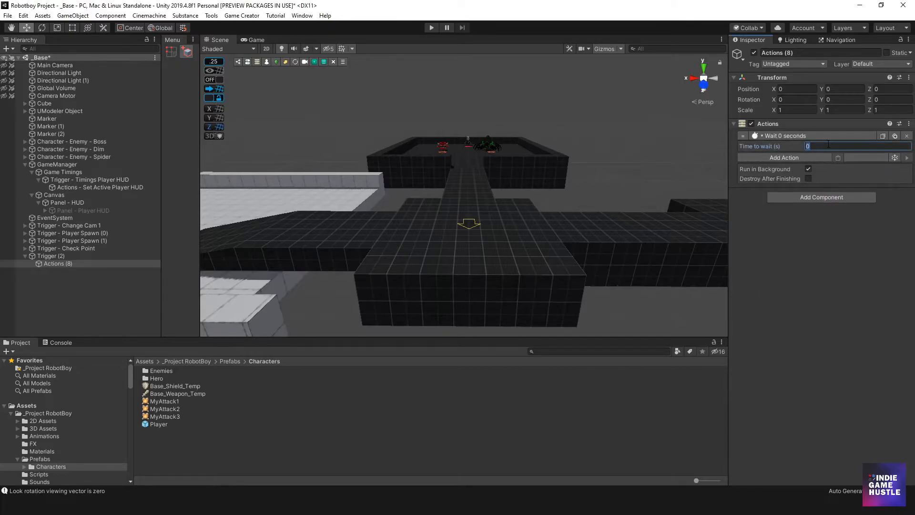
type("2")
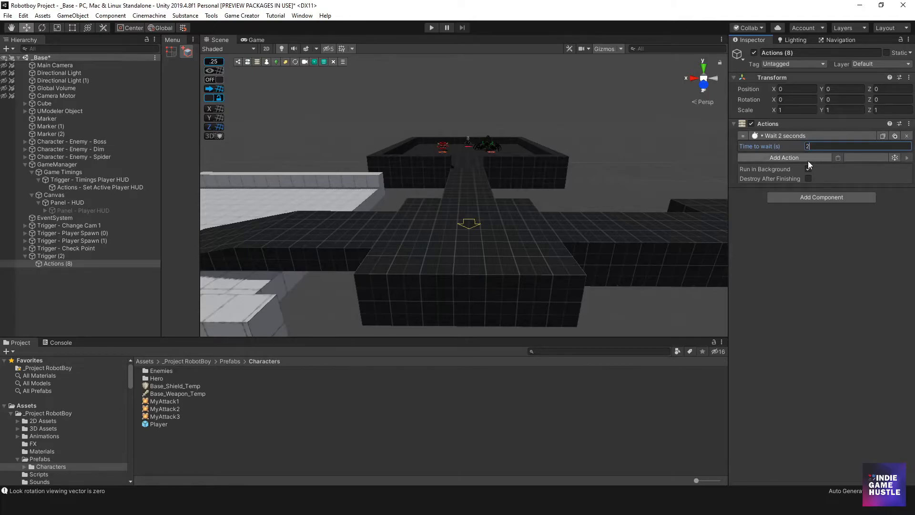
- Add a Stats attribute action after the wait, targeting the Player's health attribute
left_click(808, 158)
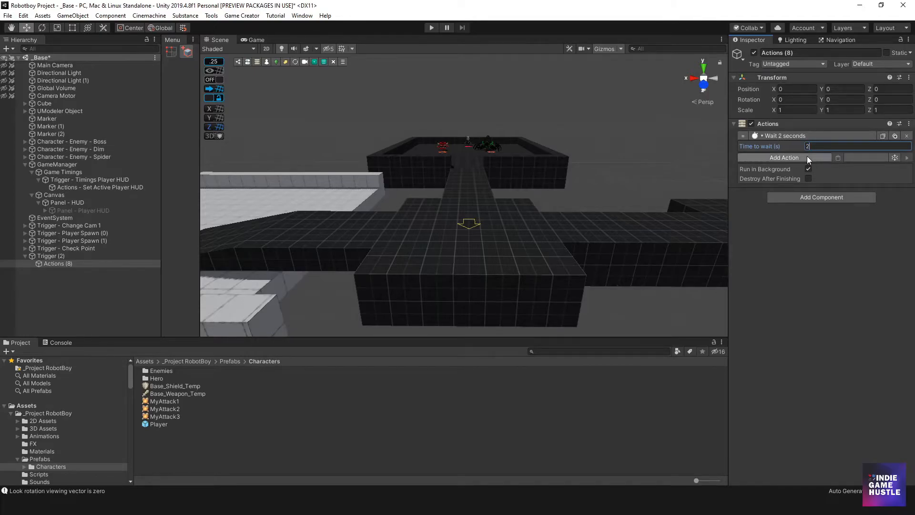
left_click(826, 168)
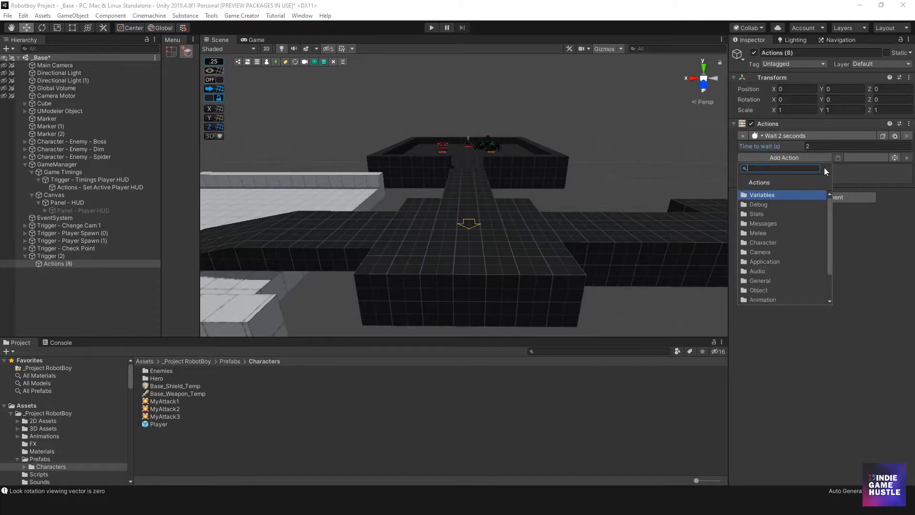
left_click(764, 213)
left_click(769, 193)
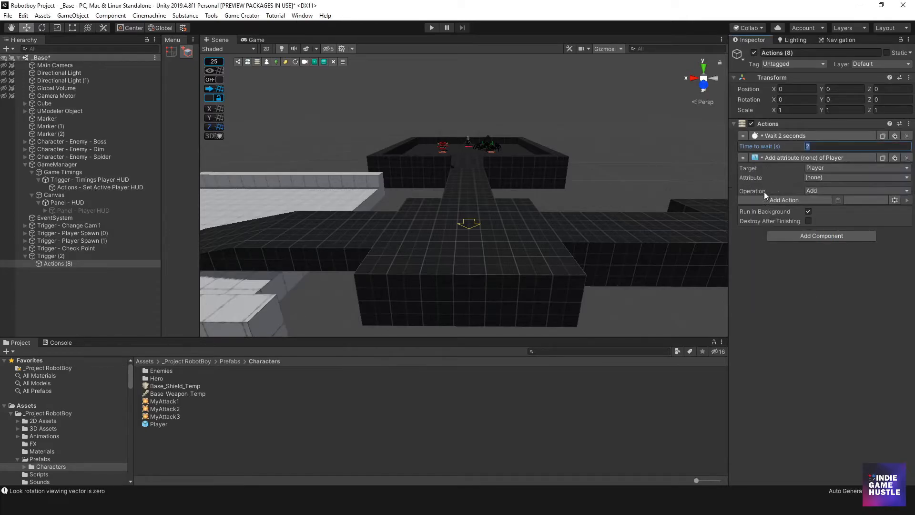
left_click(815, 177)
left_click(821, 201)
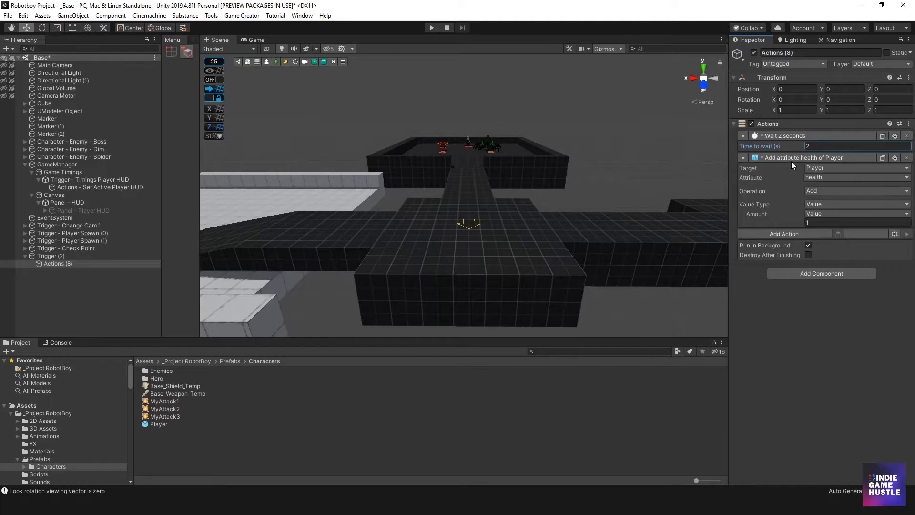
- Change the health action's operation to Set and its amount to 9999
left_click(814, 190)
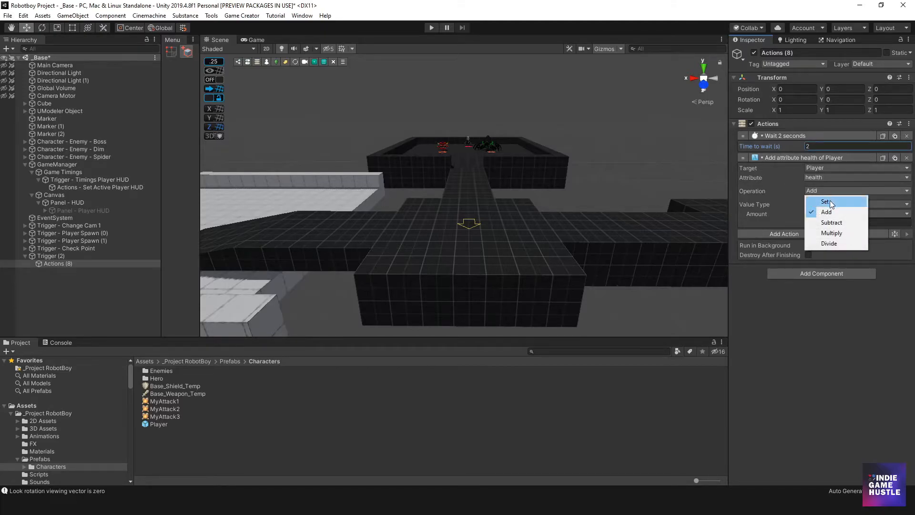
left_click(832, 205)
left_click(821, 223)
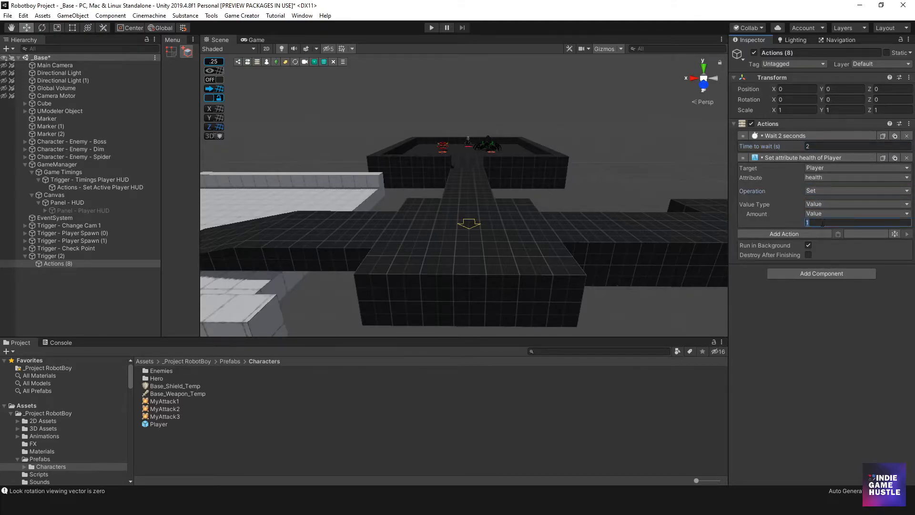
type("5000")
left_click(831, 320)
left_click(806, 222)
double_click(831, 221)
type("9999")
left_click(816, 341)
- Check the new trigger and its actions, and play-test the scene by moving the player into the enemy arena
left_click(63, 256)
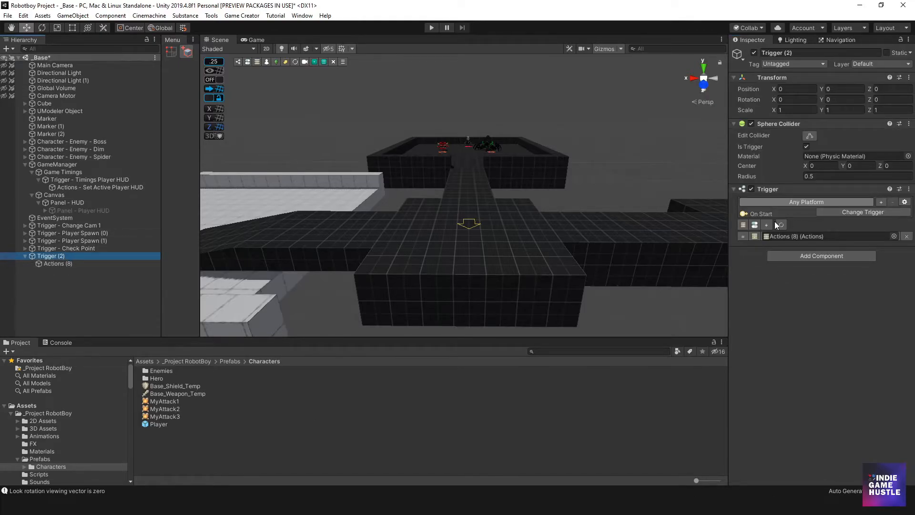
left_click(61, 264)
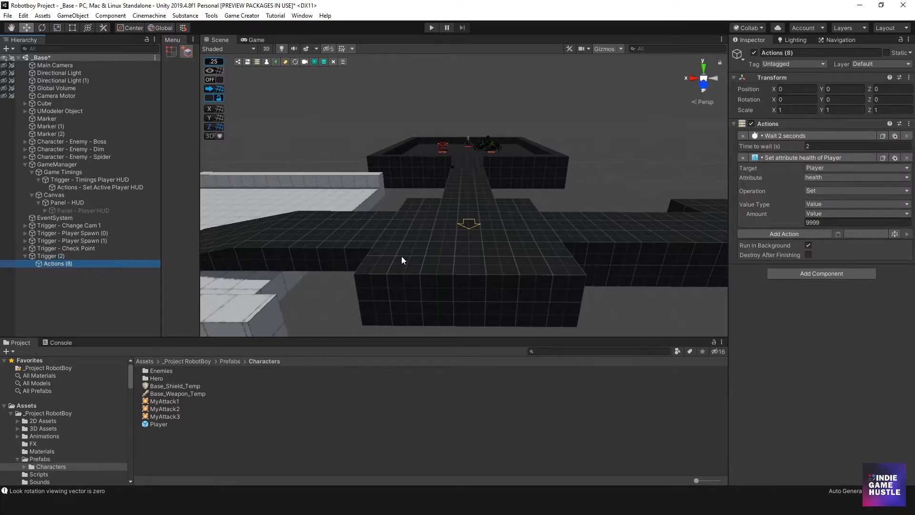
left_click(431, 28)
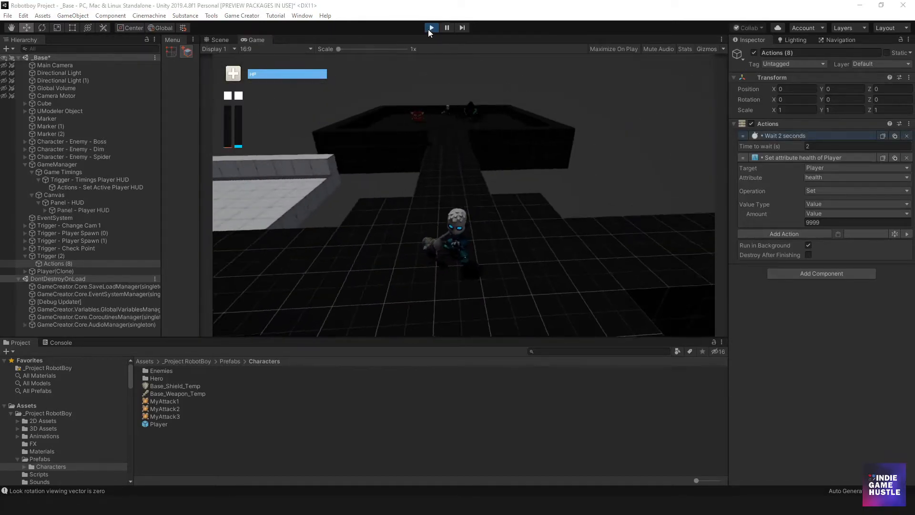
key("w")
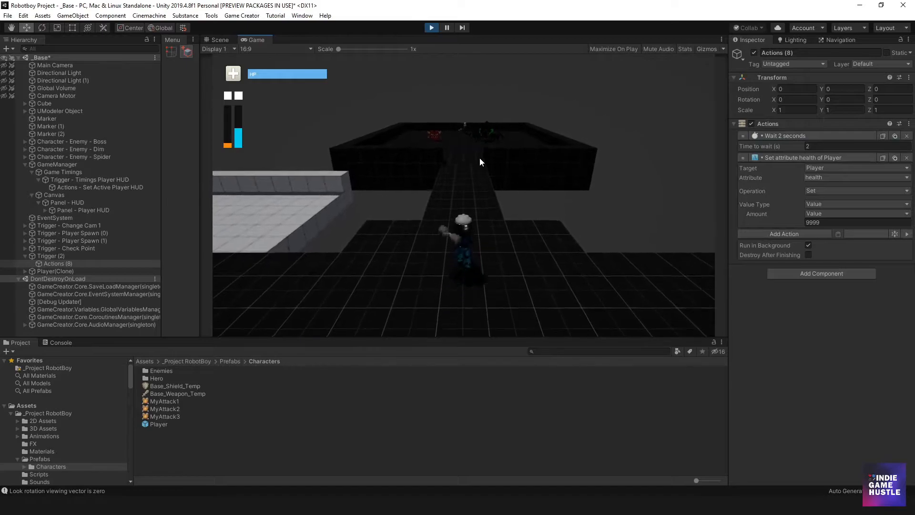
key("w")
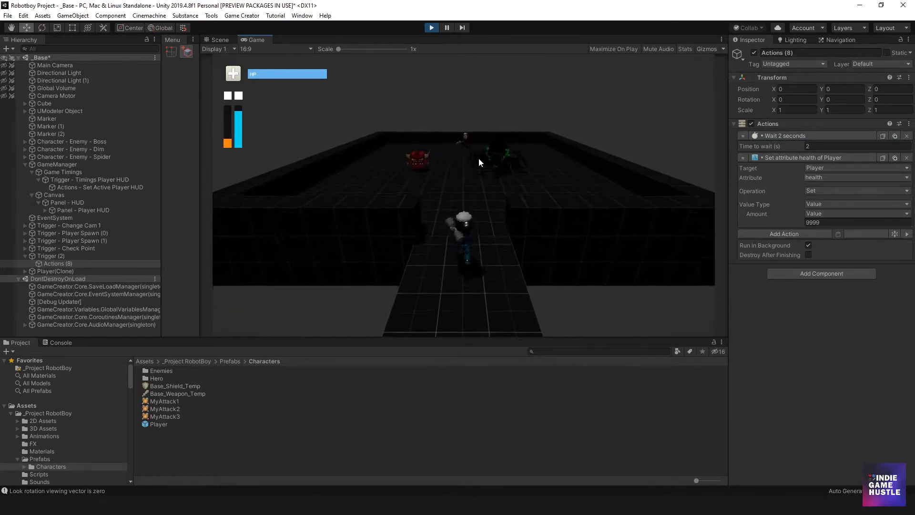
key("s")
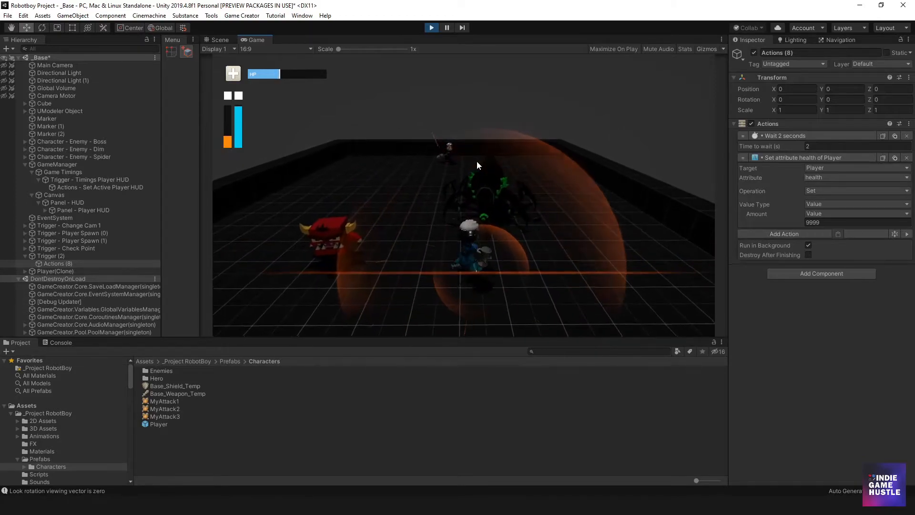
key("d")
key("w")
key("s")
key("a")
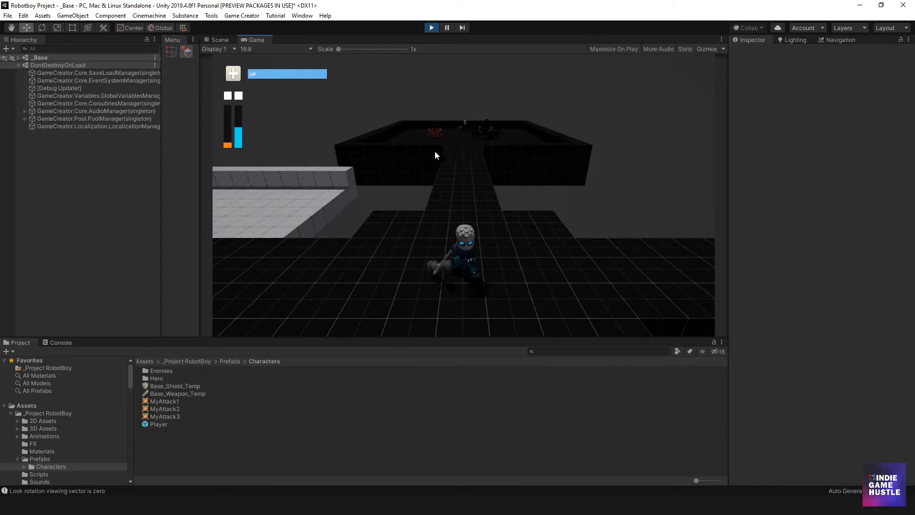
- Move the respawned player around the starting platform and onto the walkway to check its health in the HUD
key("w")
key("d")
key("a")
key("a")
key("s")
key("d")
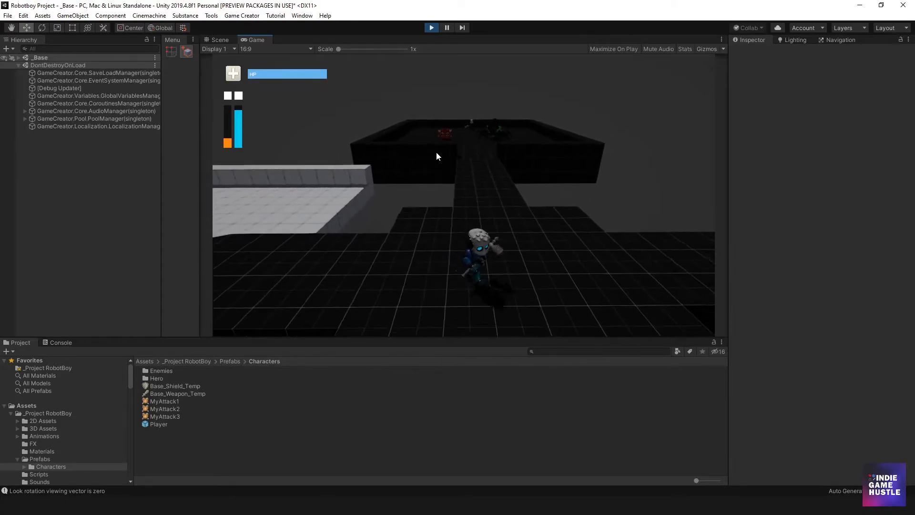
key("w")
key("a")
key("s")
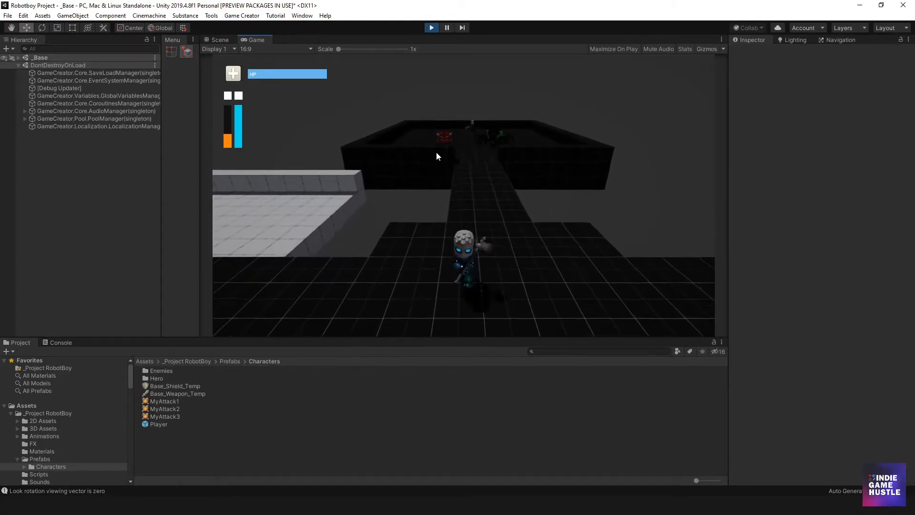
key("d")
key("w")
key("a")
key("s")
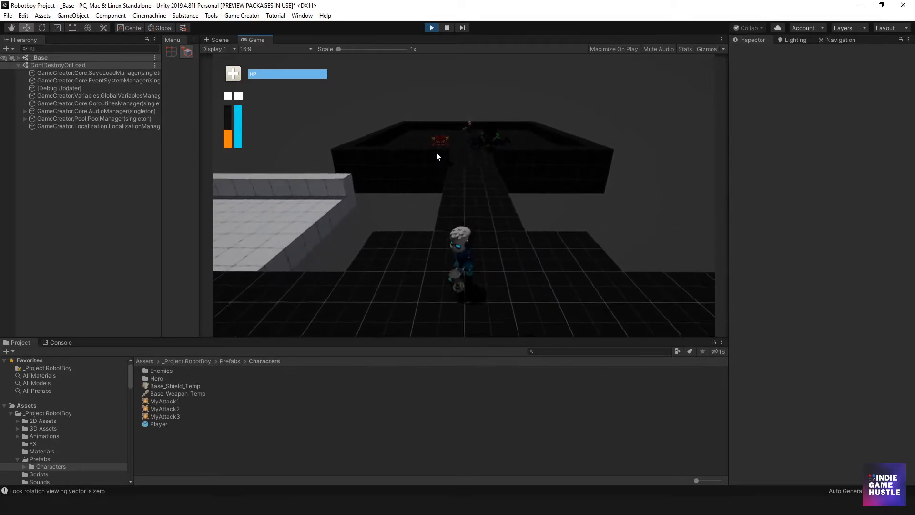
key("d")
key("w")
key("w")
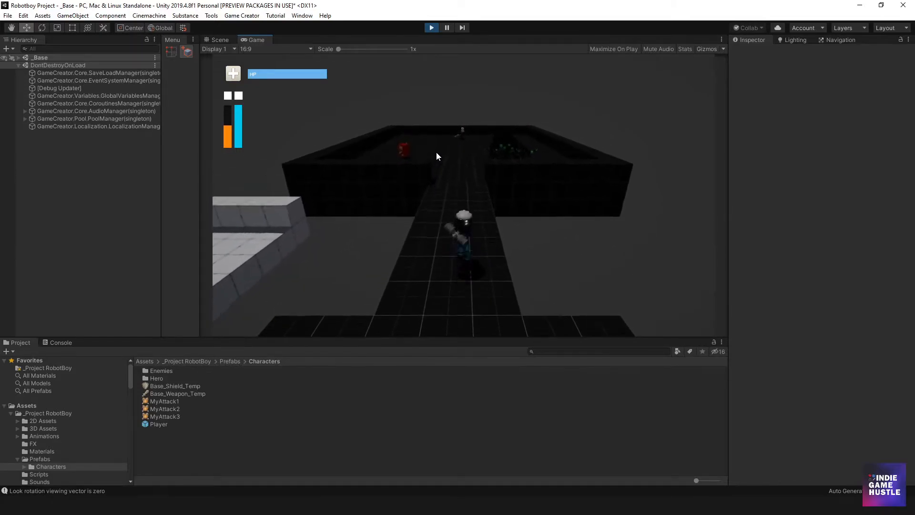
- Move the player among the spider and red enemies in the arena to test losing health until death
key("w")
key("d")
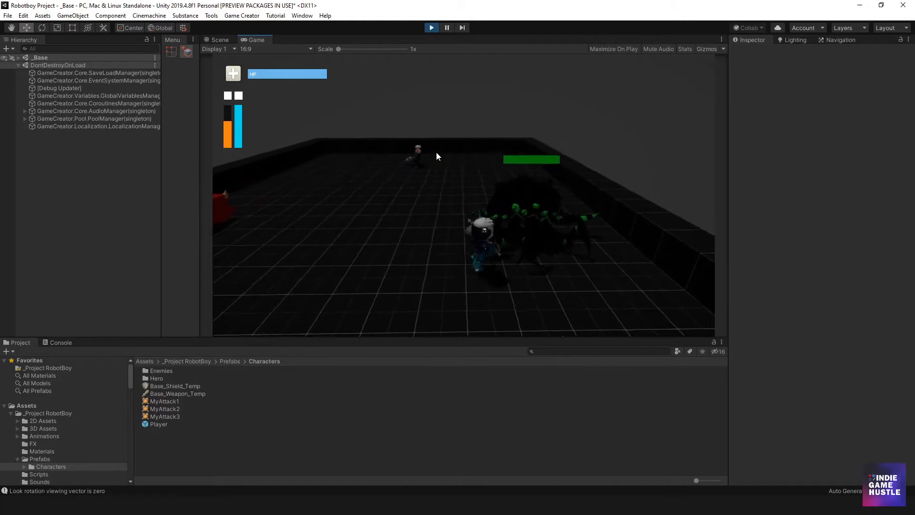
key("a")
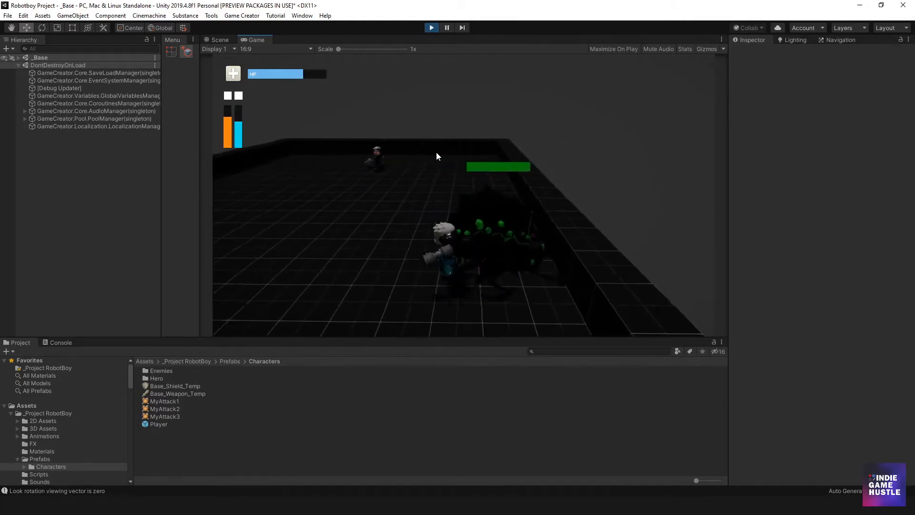
key("a")
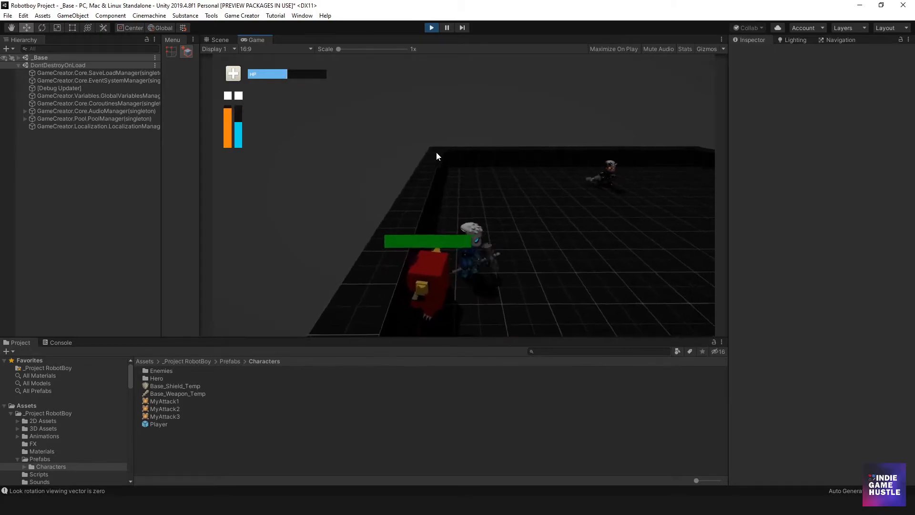
key("d")
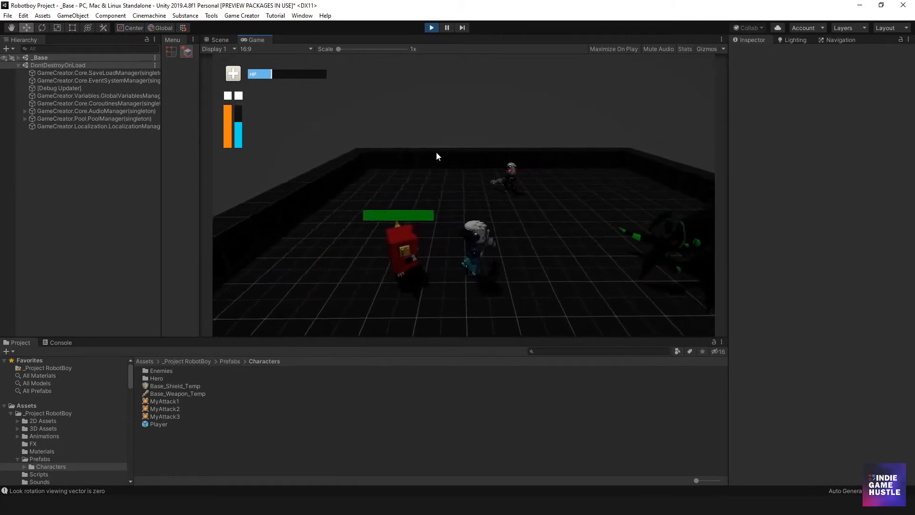
key("a")
key("d")
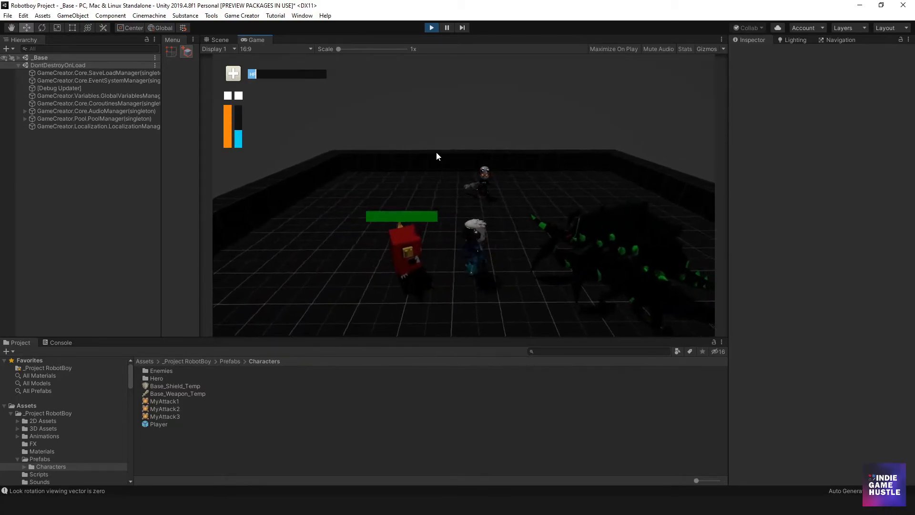
key("a")
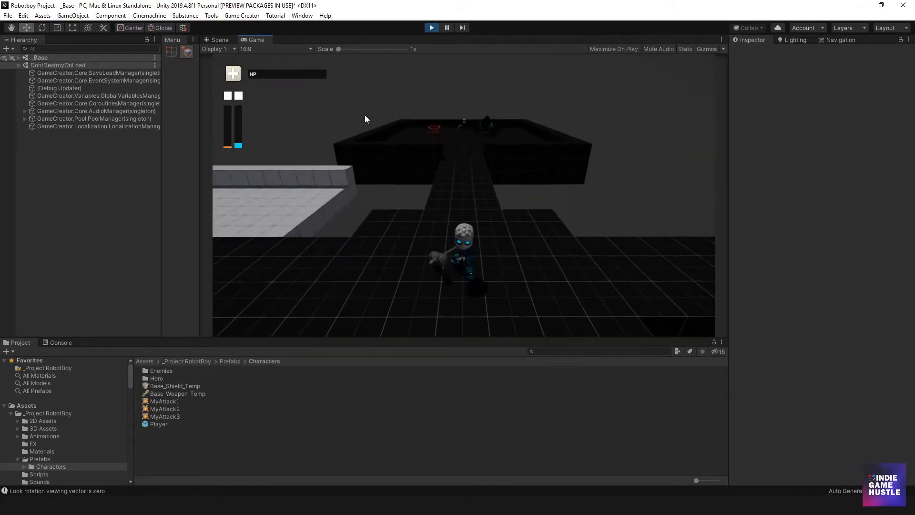
- Move the player around the start area after the second respawn and end the play-test
key("w")
key("d")
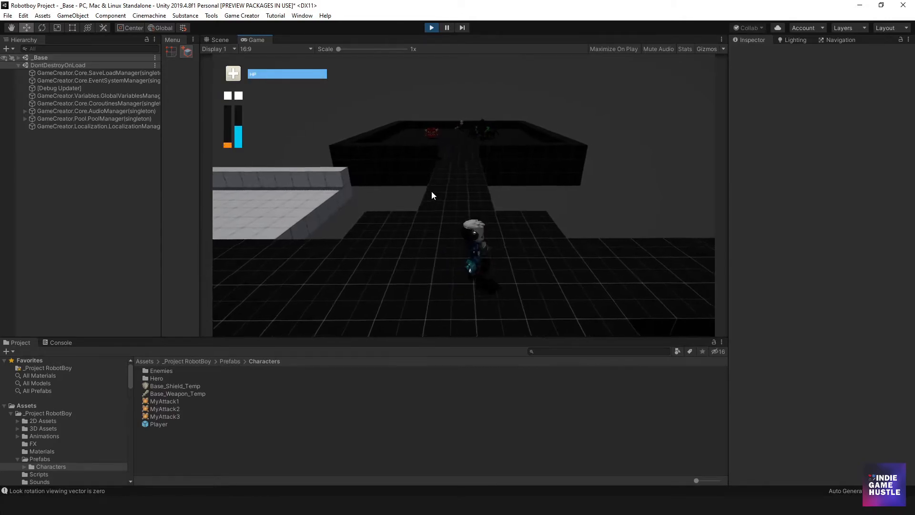
key("a")
key("s")
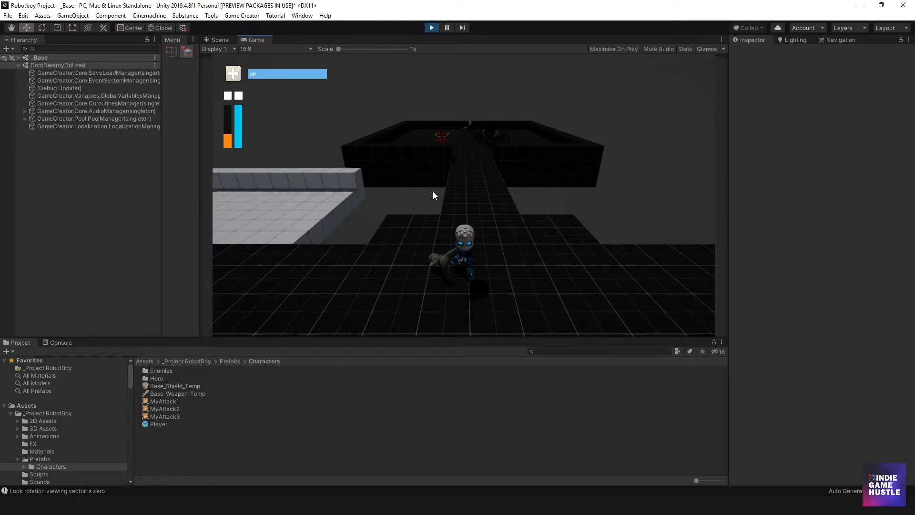
left_click(432, 30)
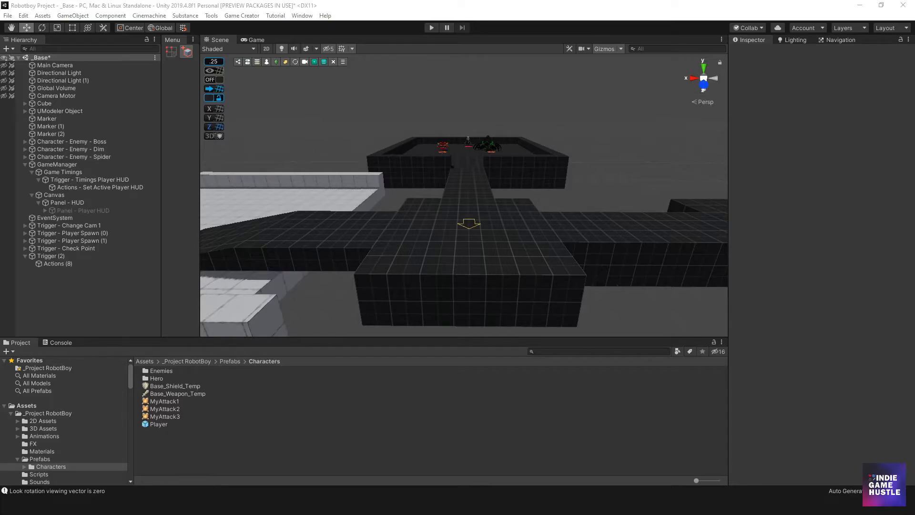
- Review the playerDied global variable's name and Bool type in the Game Creator preferences, and close the preferences
left_click_drag(914, 96, 574, 97)
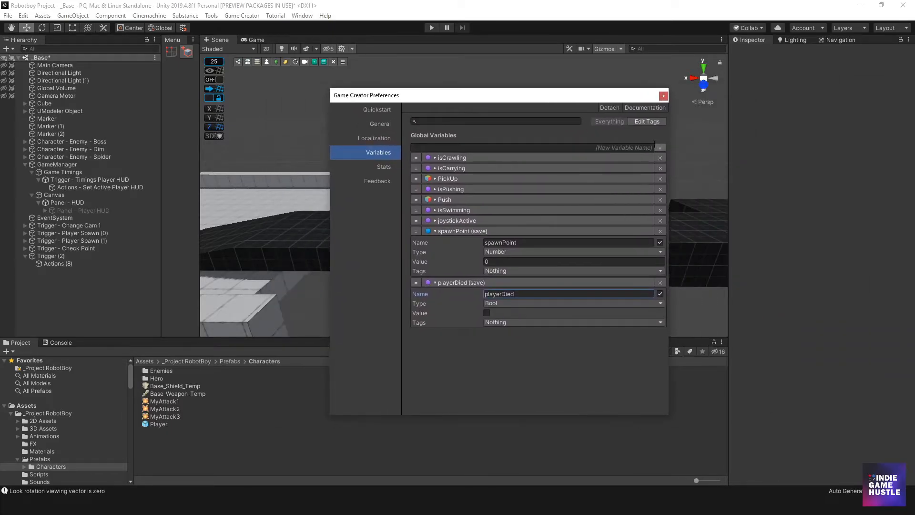
left_click(635, 148)
left_click(496, 295)
left_click(634, 147)
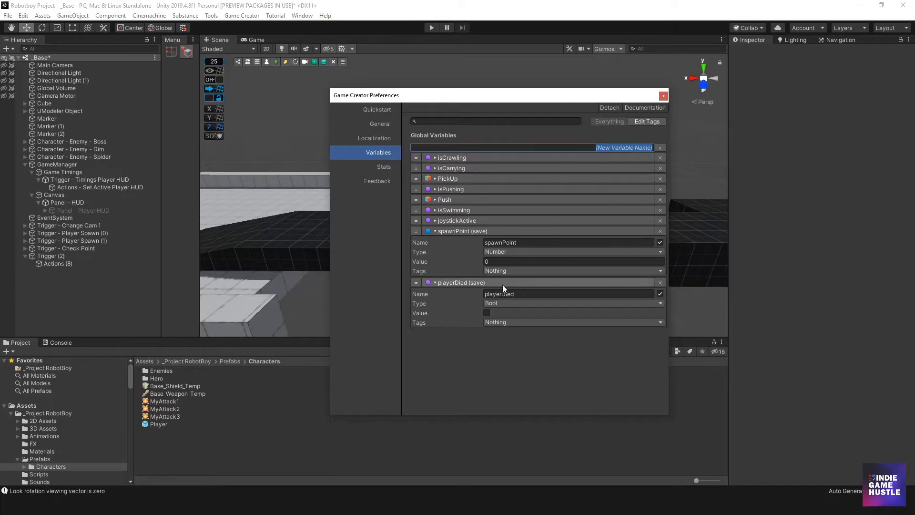
left_click(496, 304)
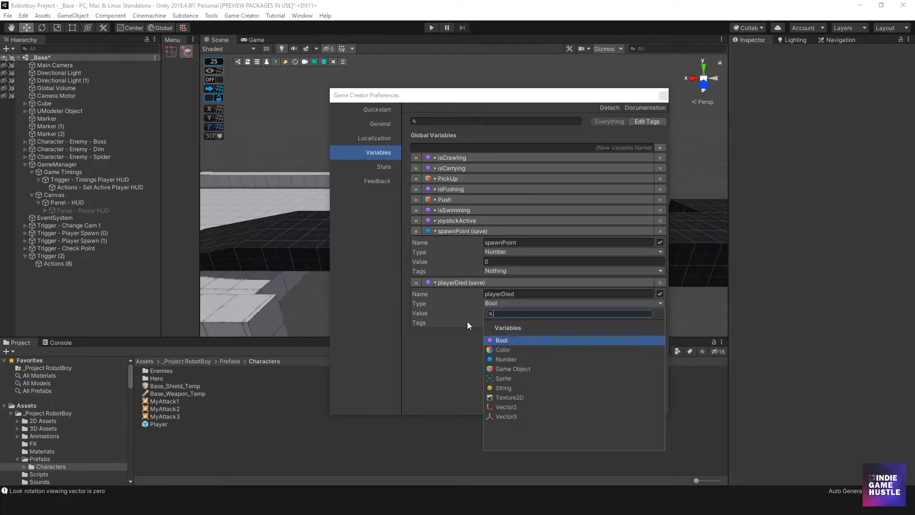
left_click(499, 339)
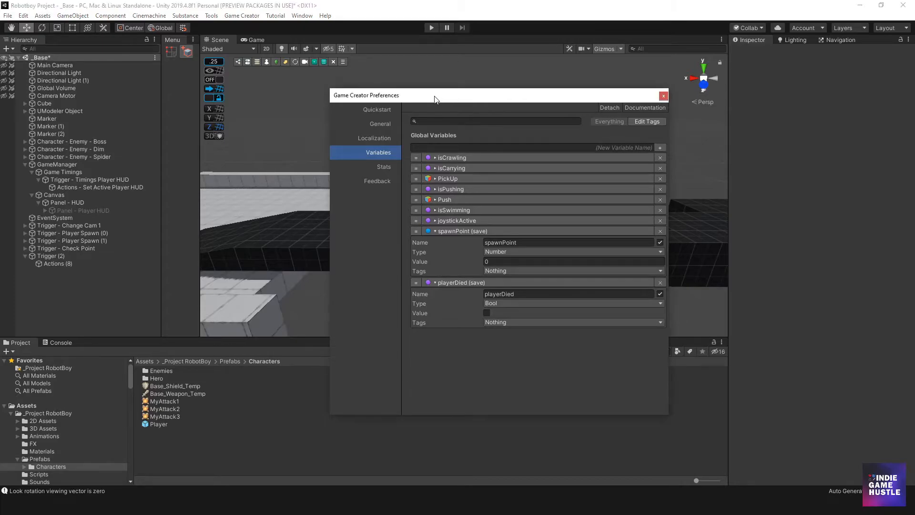
left_click(663, 95)
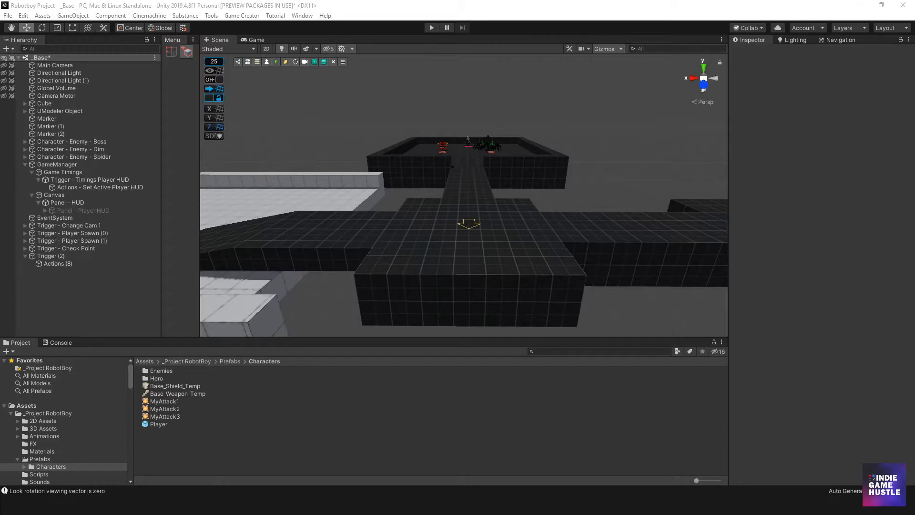
- Open the Player prefab, inspect its death trigger and conditions, and move Conditions (1) above Actions under Trigger - Death
double_click(158, 424)
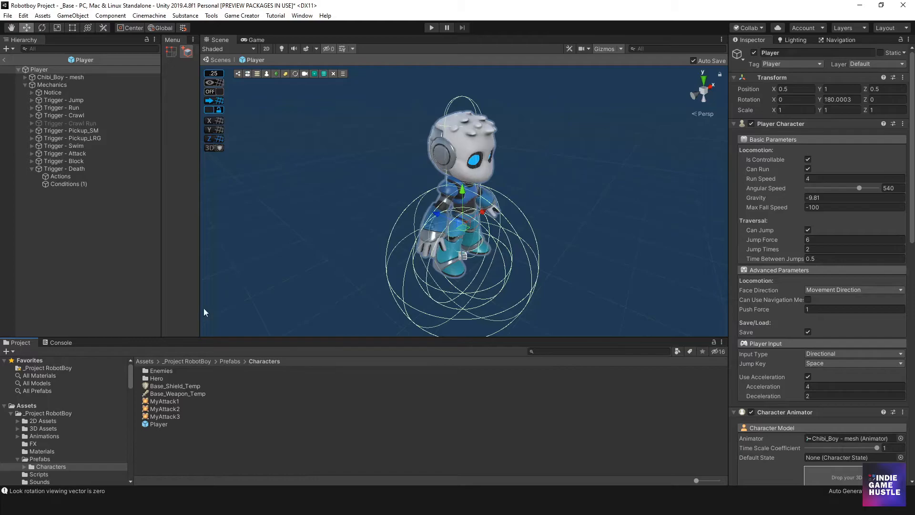
left_click(68, 168)
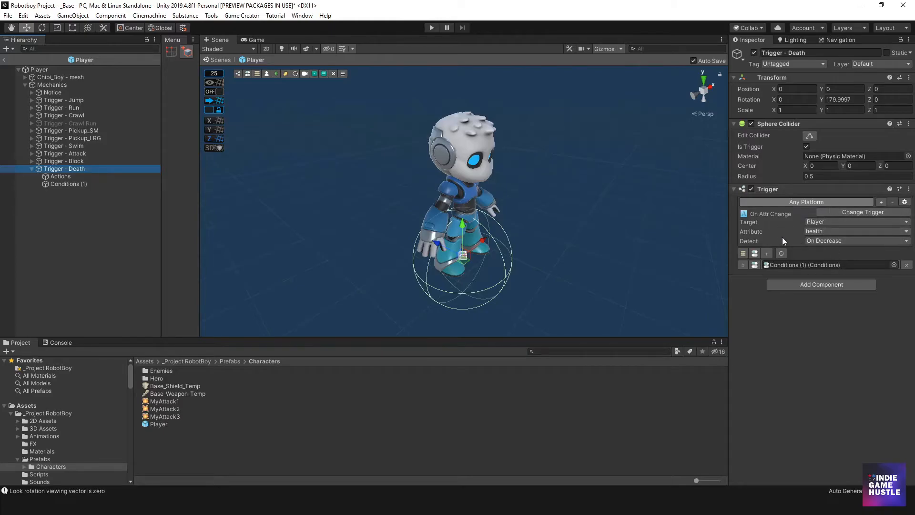
left_click(62, 184)
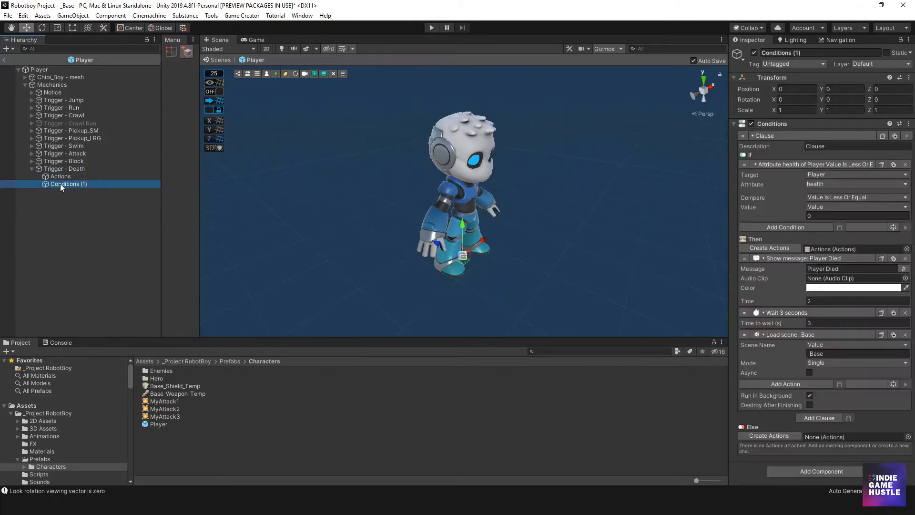
left_click_drag(61, 176, 59, 173)
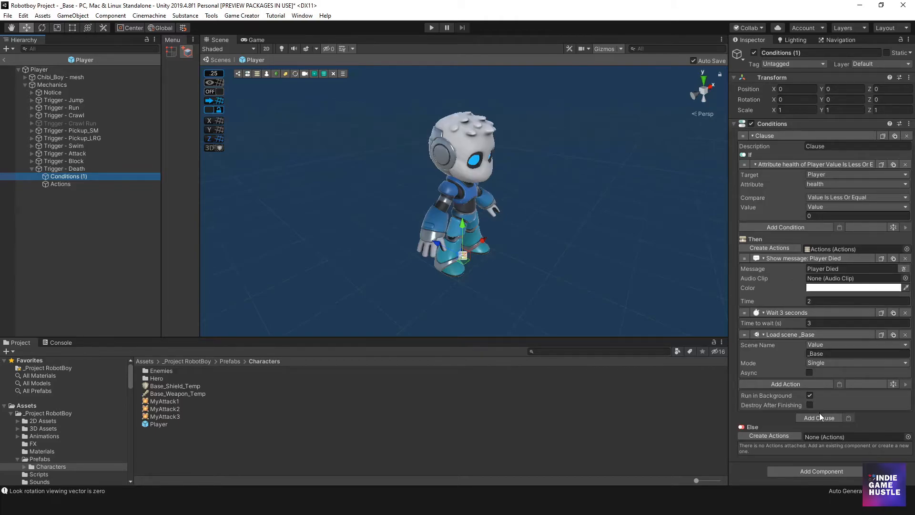
- Add a Variable Bool action setting global playerDied to true between the Player Died message and the wait, and leave the prefab
left_click(808, 381)
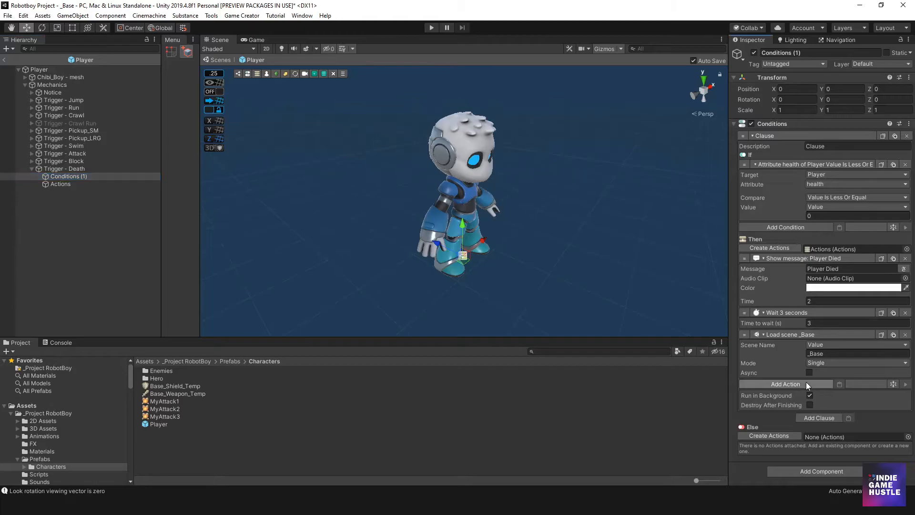
left_click(794, 268)
scroll(777, 303, "down", 3)
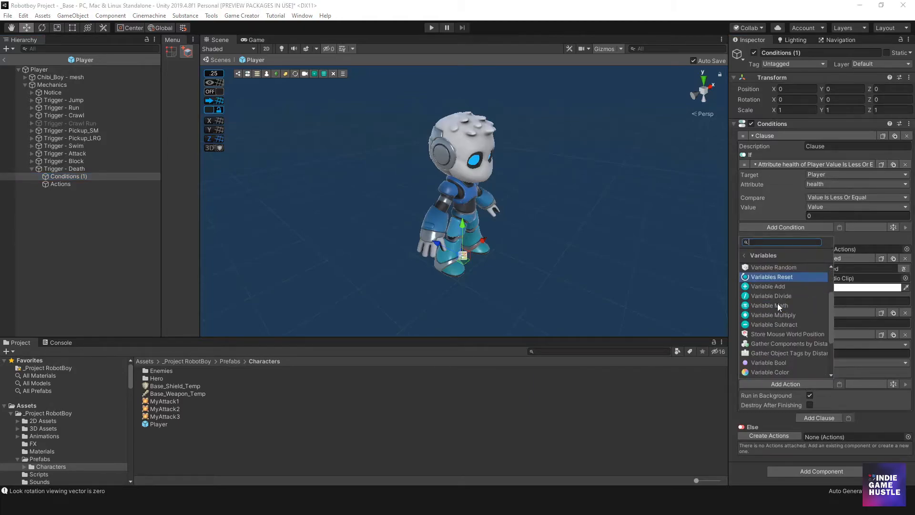
left_click(775, 325)
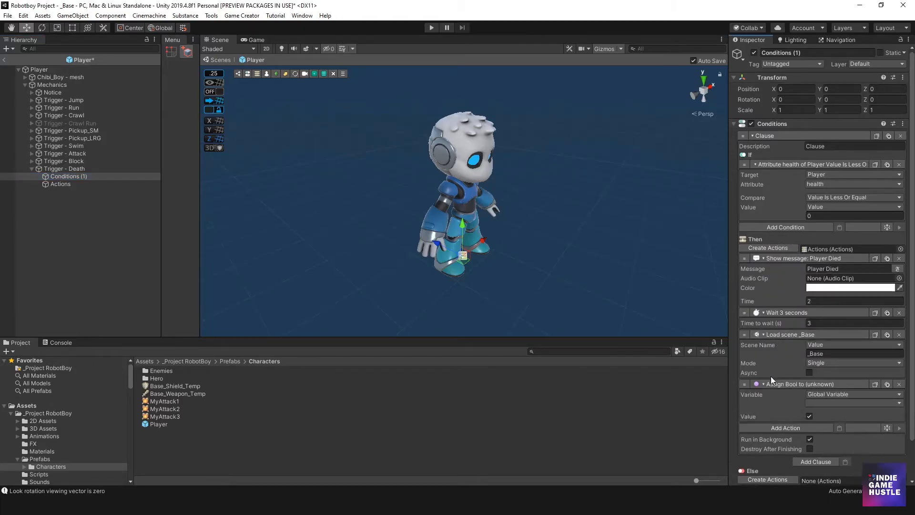
left_click_drag(749, 327, 753, 308)
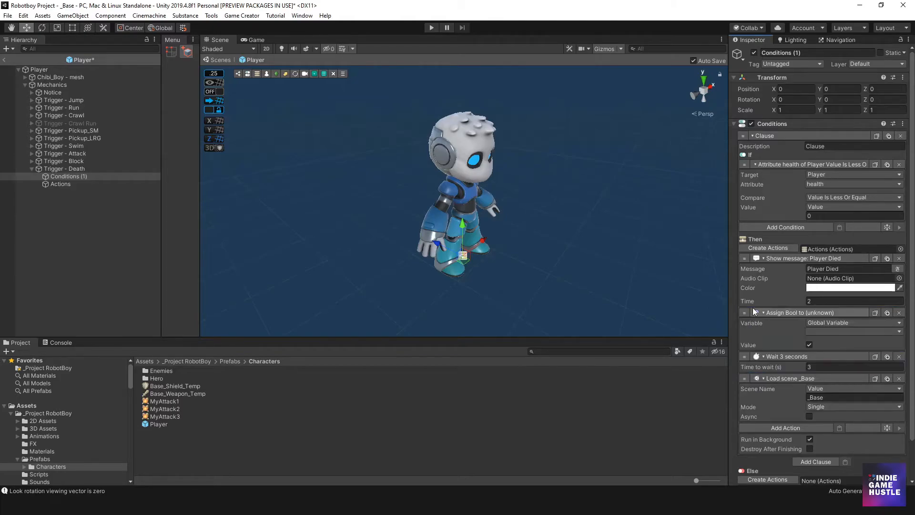
left_click(832, 330)
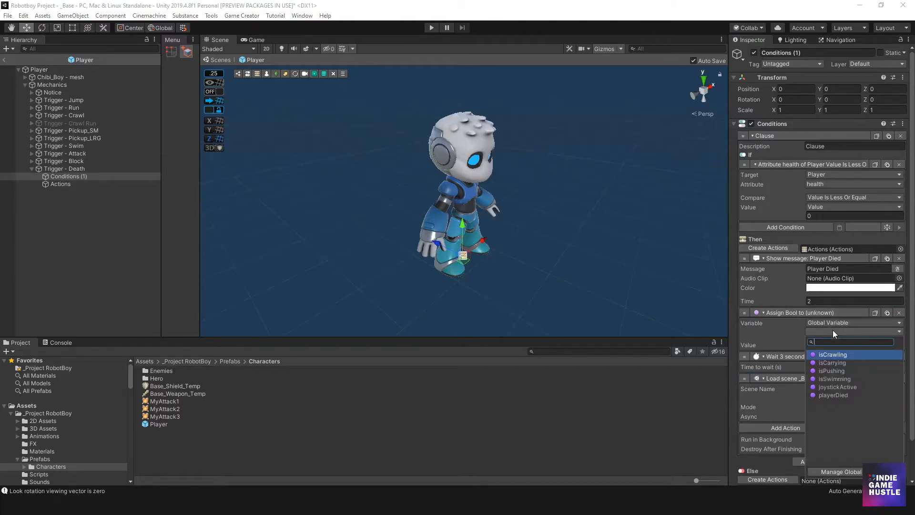
left_click(834, 395)
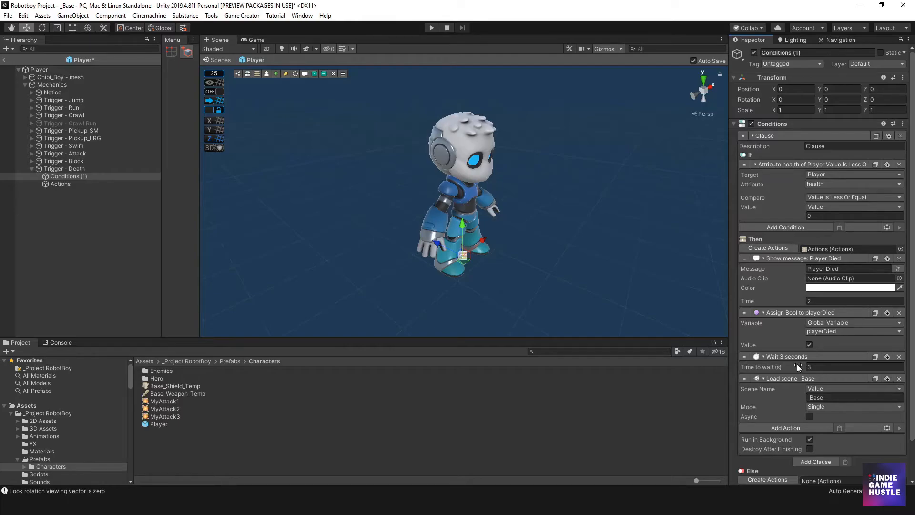
scroll(805, 355, "down", 2)
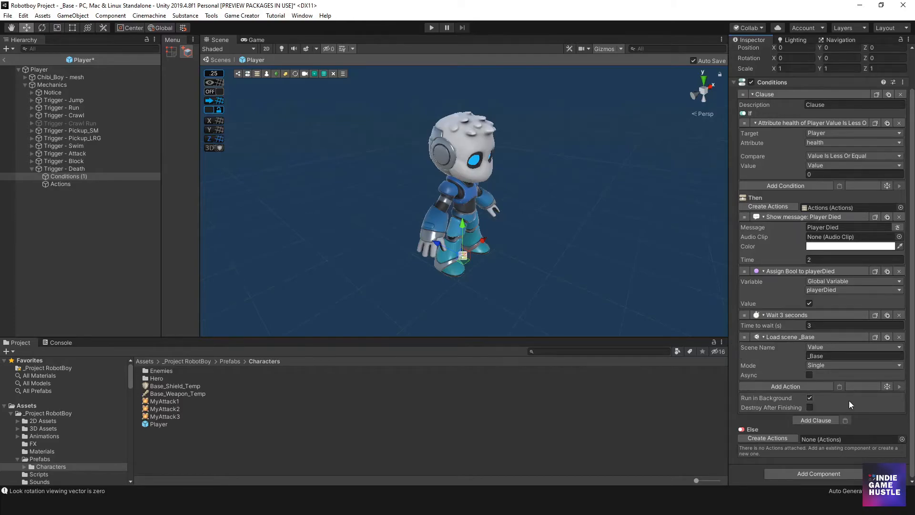
left_click(6, 61)
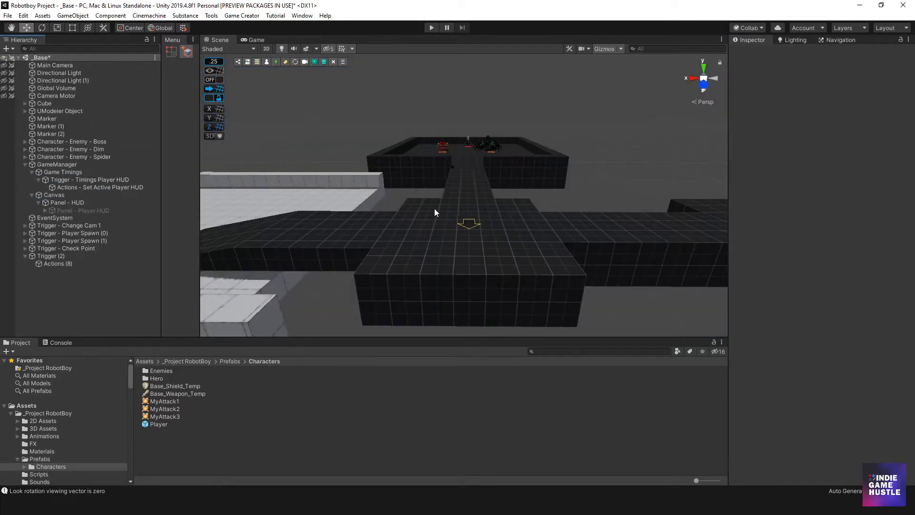
- Reopen the Player prefab to check the playerDied assignment in the death conditions, and return to the scene
middle_click_drag(435, 213, 453, 207)
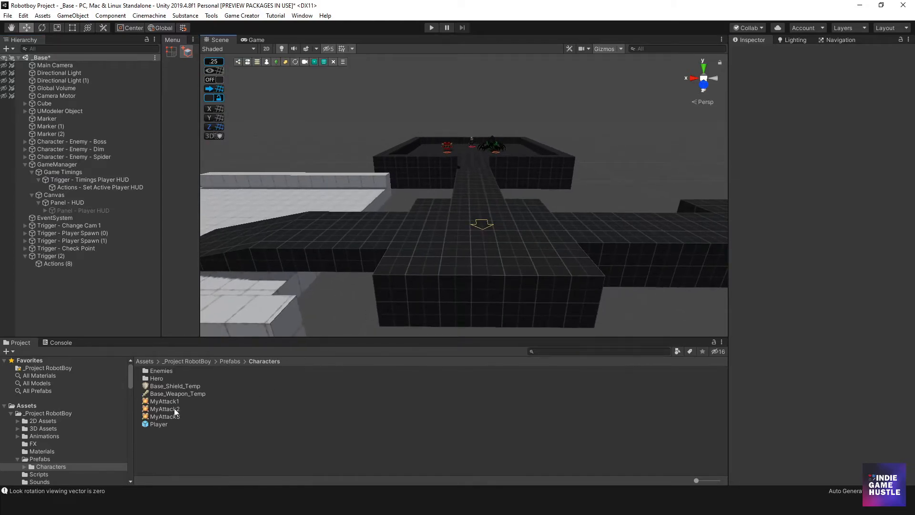
double_click(147, 423)
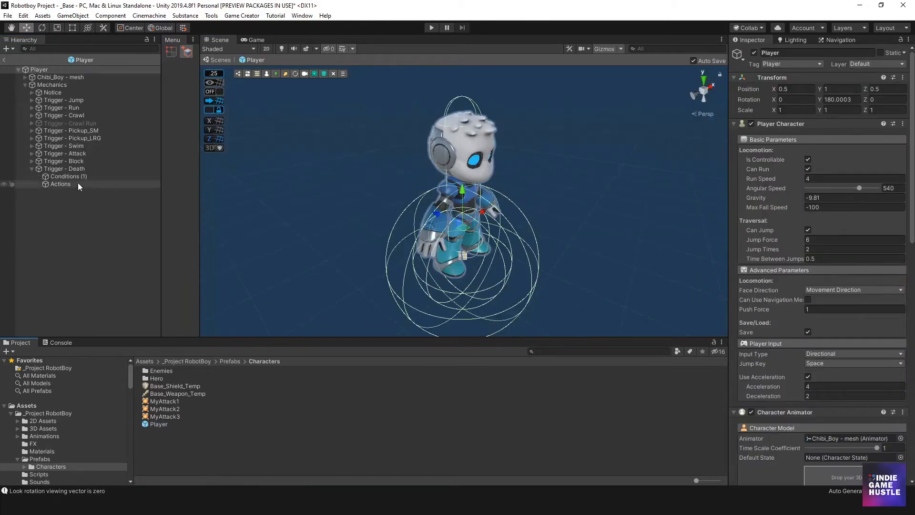
left_click(78, 177)
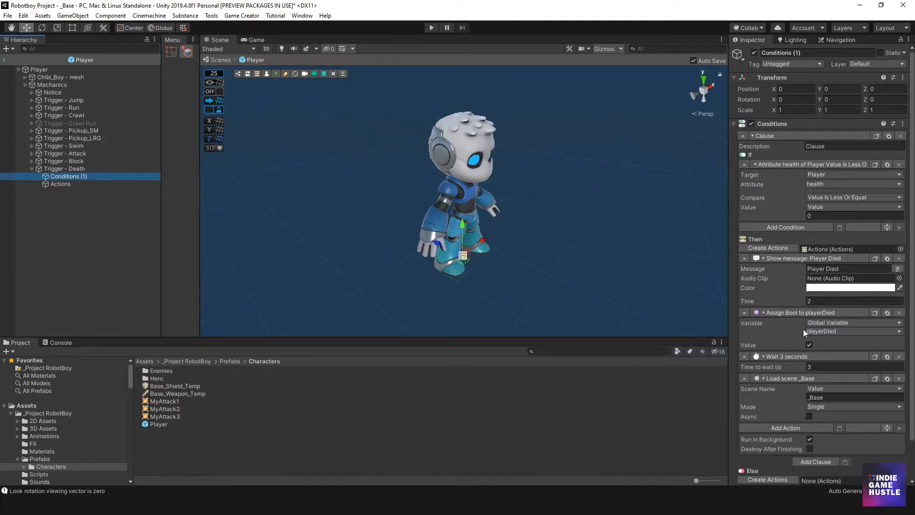
left_click(3, 59)
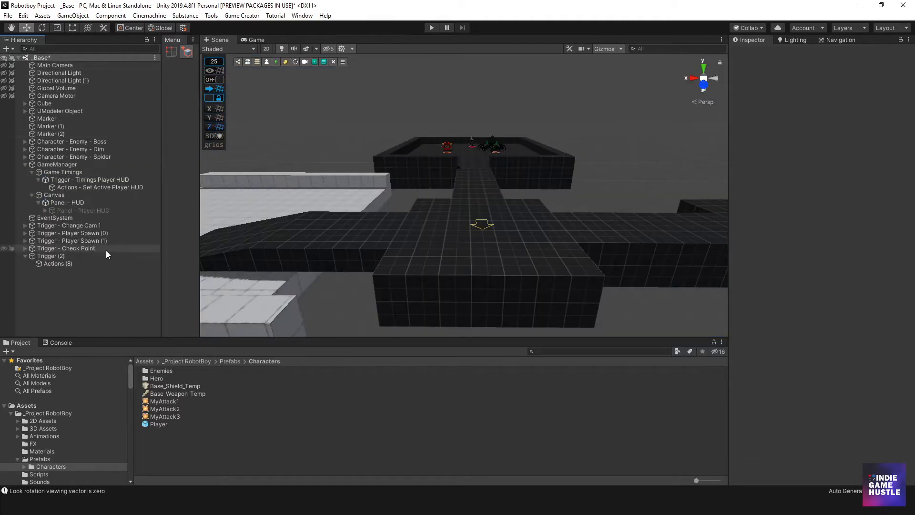
- Create a Conditions object for Trigger (2) and place it above Actions (8) in both the trigger's list and the scene hierarchy
left_click(53, 256)
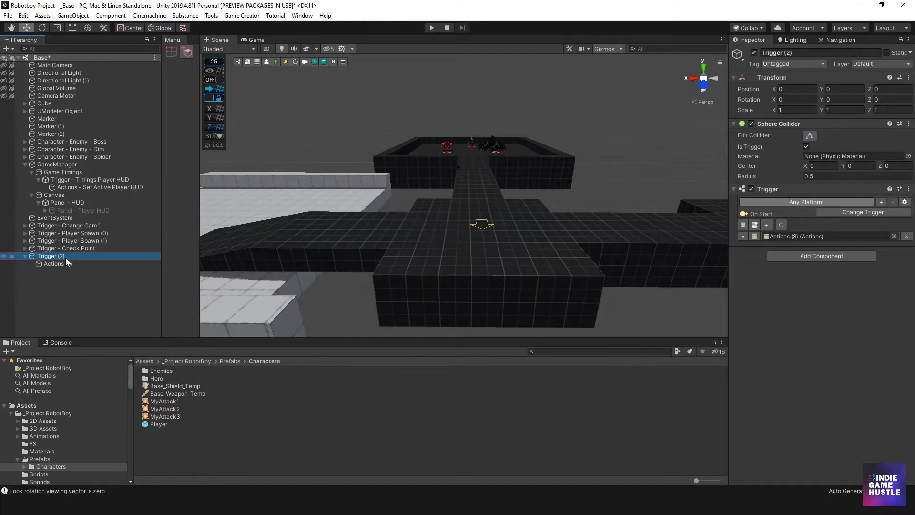
left_click(56, 262)
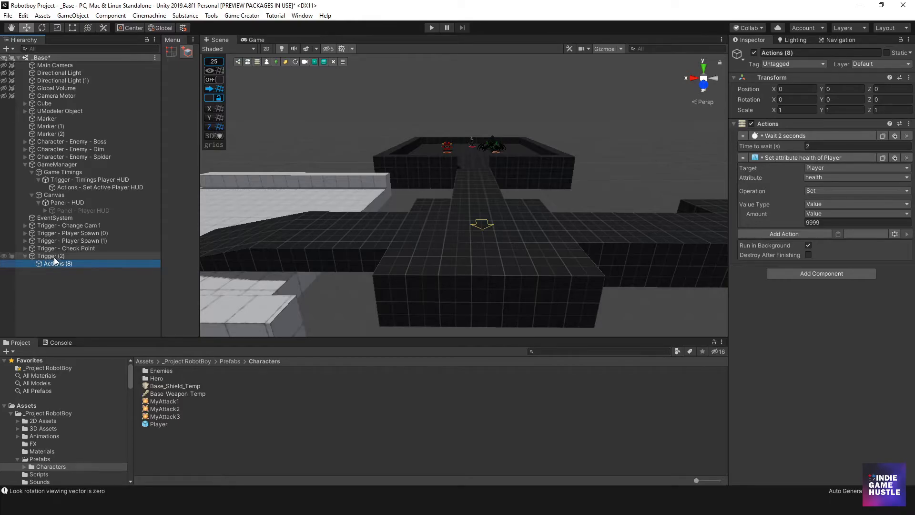
left_click(53, 256)
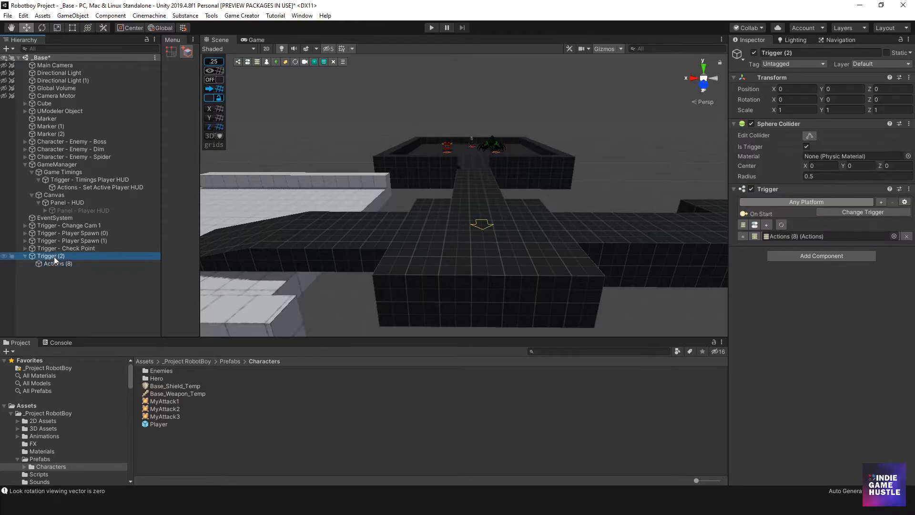
left_click(768, 226)
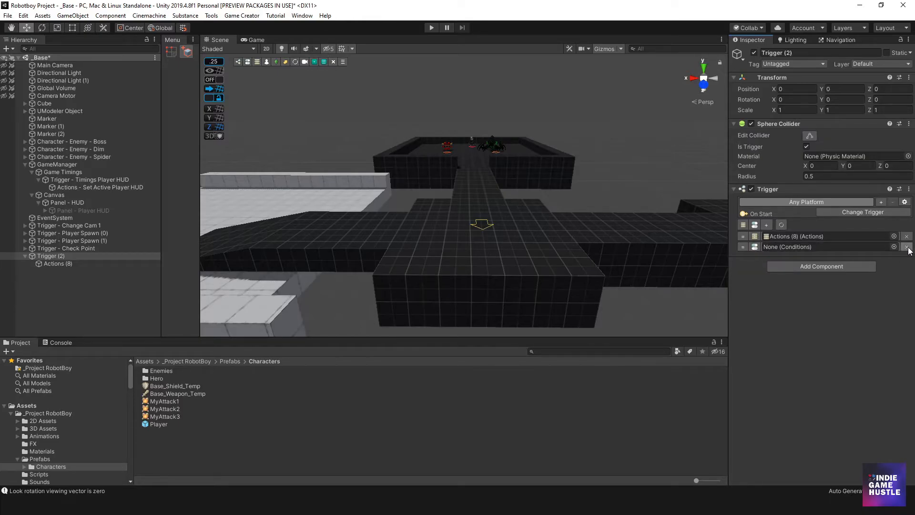
left_click(906, 246)
left_click(755, 225)
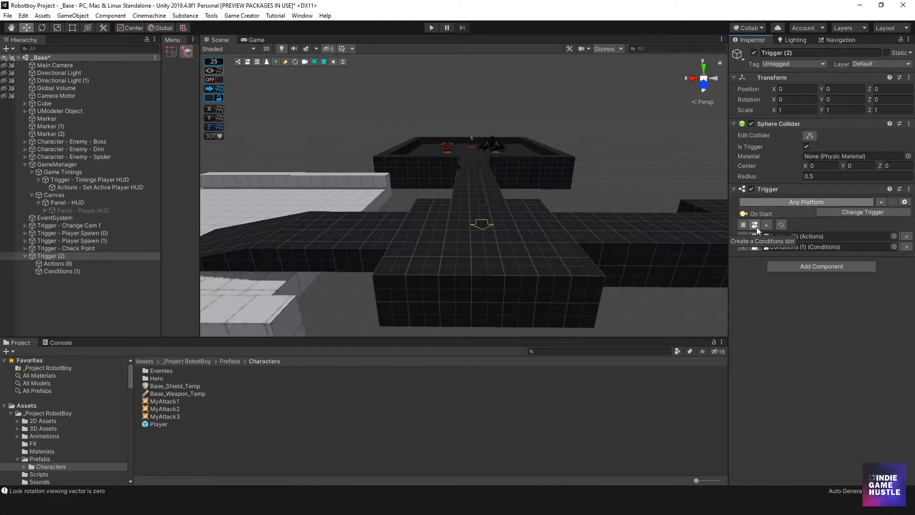
left_click_drag(744, 247, 745, 236)
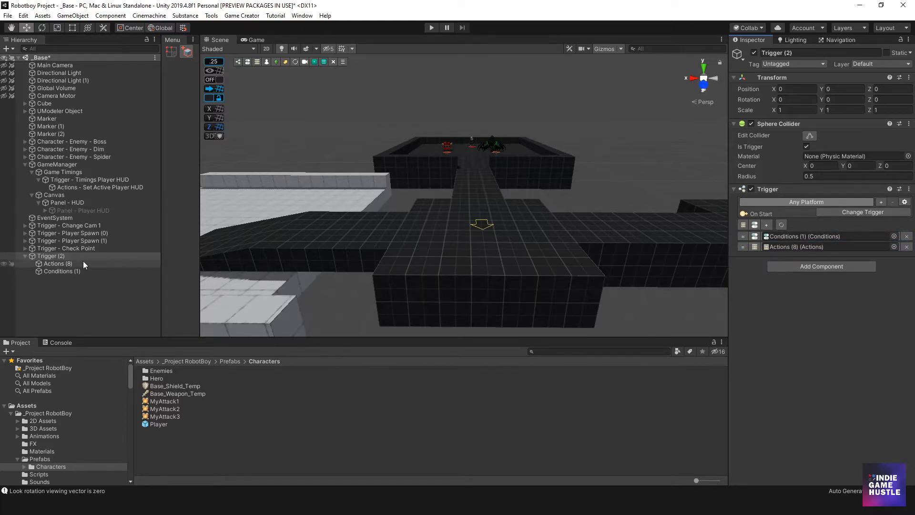
left_click_drag(59, 270, 62, 261)
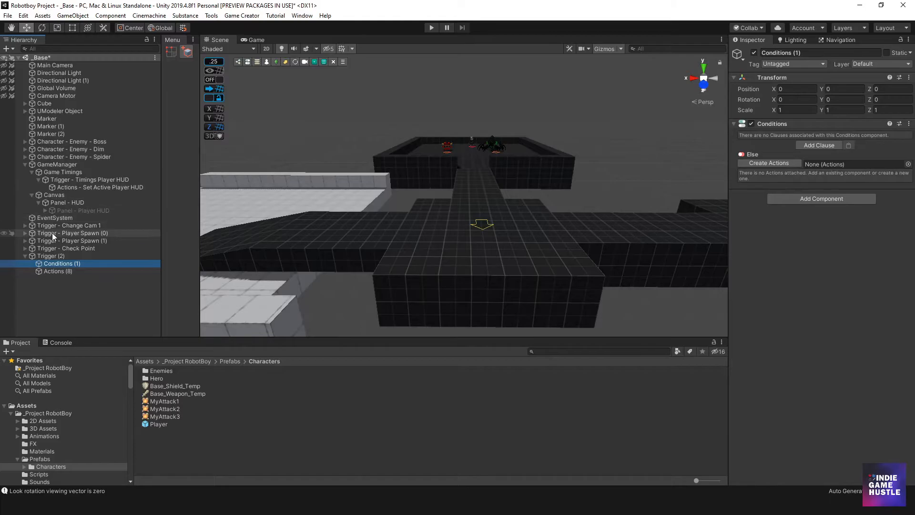
- Add a clause to Trigger (2)'s Conditions (1) that runs Actions (8) when the global variable playerDied is true
left_click(51, 257)
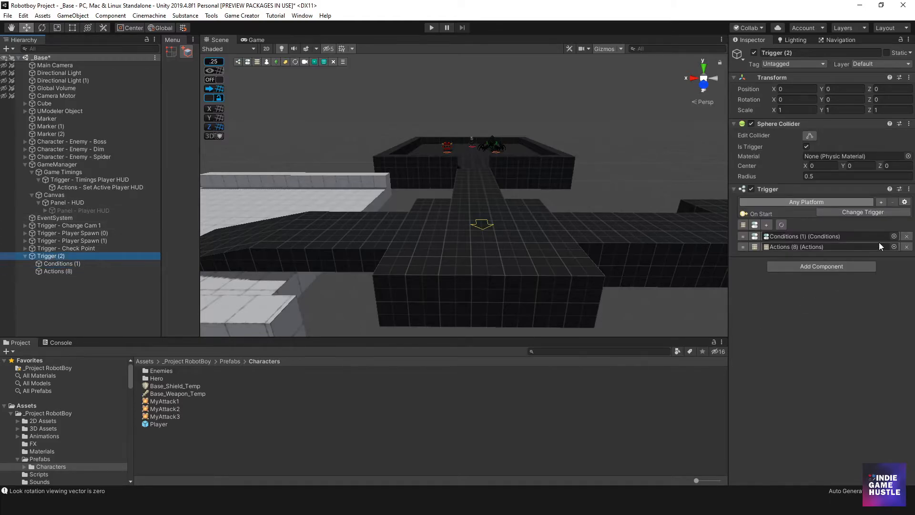
left_click(64, 264)
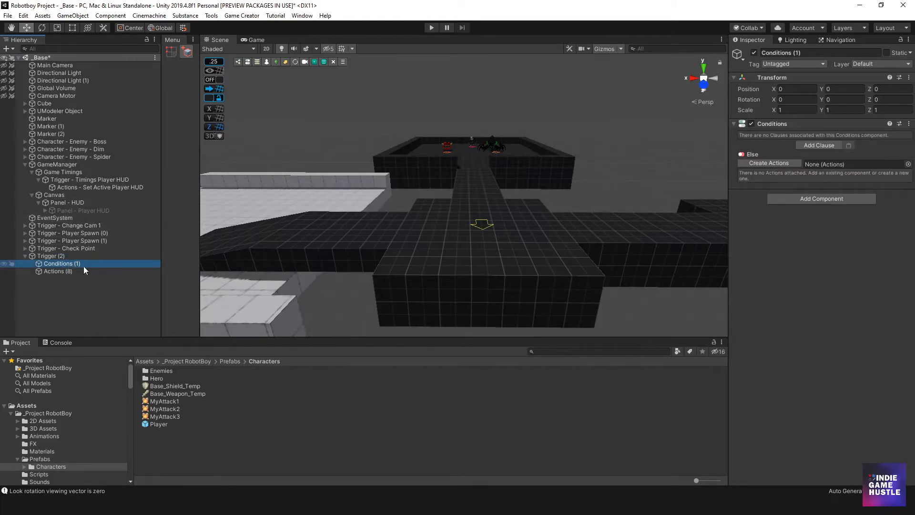
left_click(821, 144)
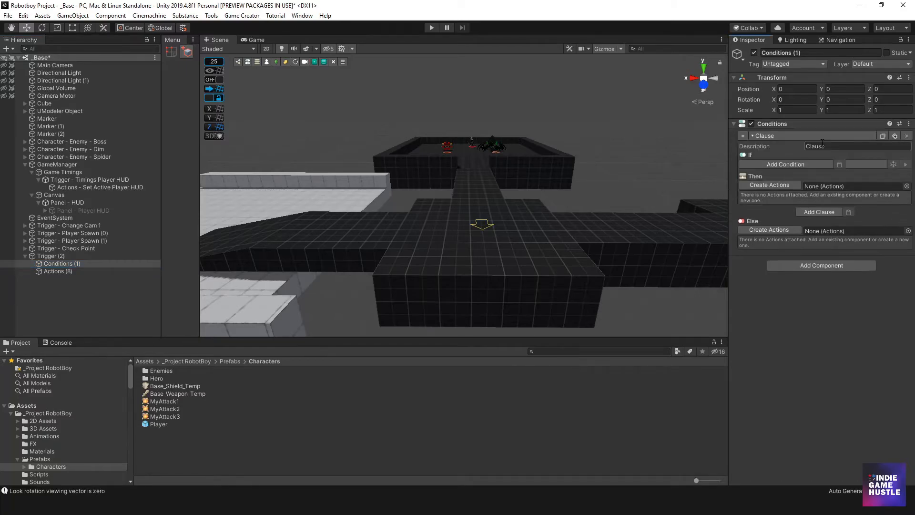
left_click(786, 164)
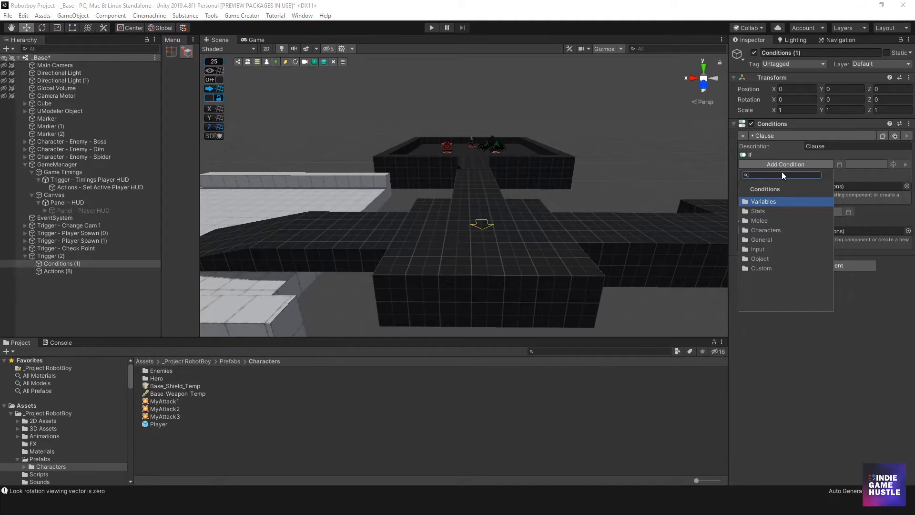
left_click(768, 200)
left_click(768, 219)
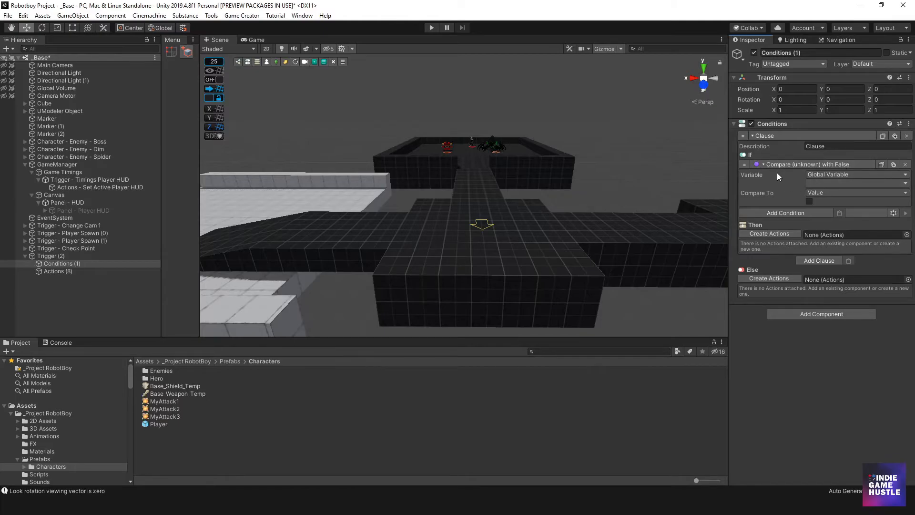
left_click(816, 183)
left_click(831, 245)
left_click(809, 201)
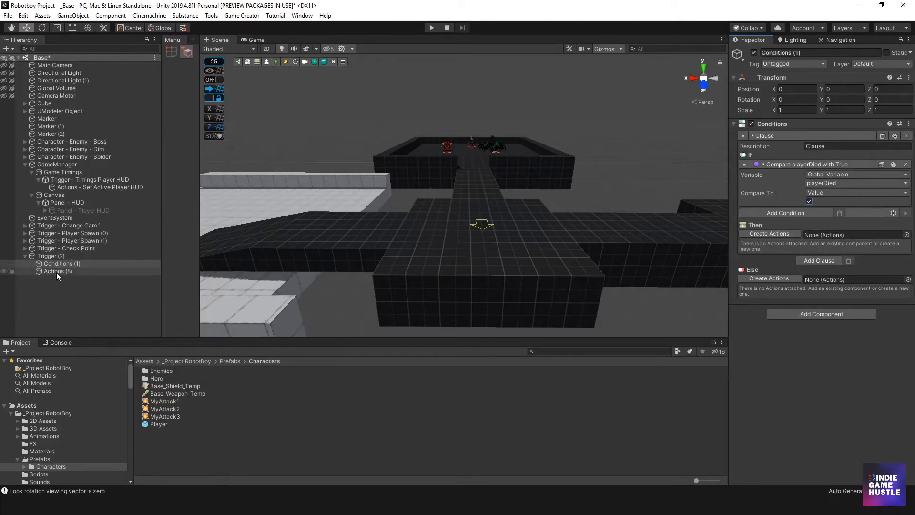
mouse_move(51, 272)
left_mouse_down()
mouse_move(792, 258)
mouse_move(839, 236)
left_mouse_up()
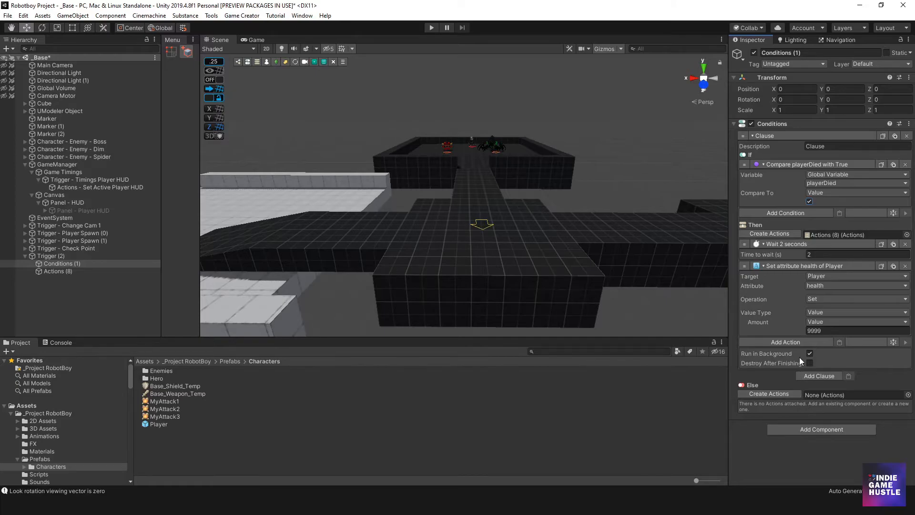
- Add a Variable Bool action to the end of Actions (8) that sets the global variable playerDied to false
left_click(773, 344)
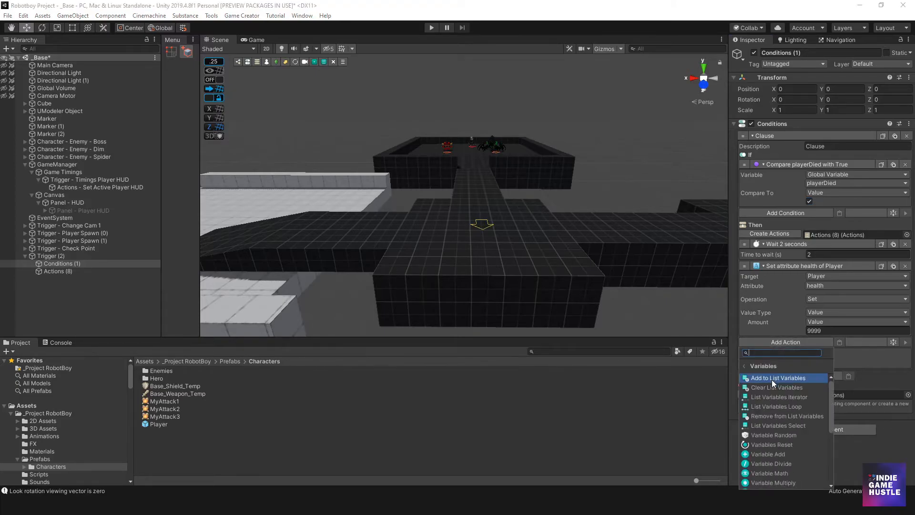
left_click(781, 419)
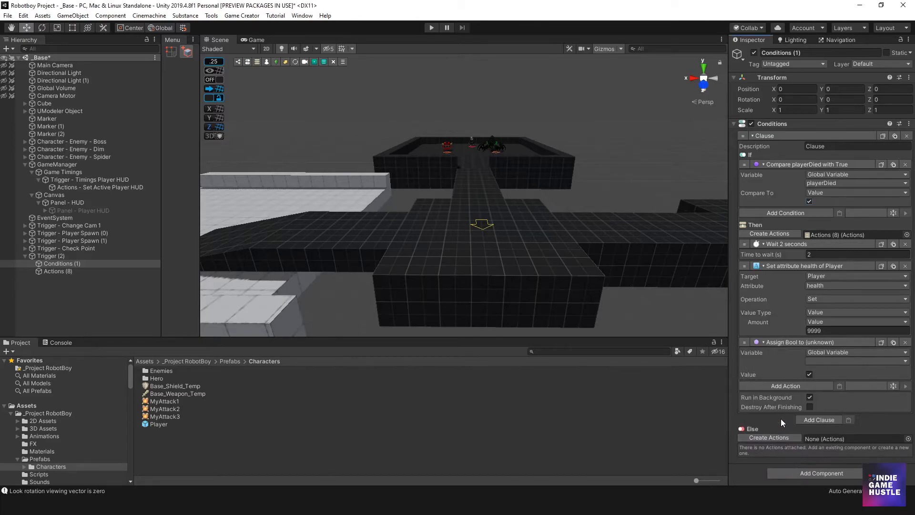
left_click(826, 361)
left_click(842, 274)
left_click(810, 375)
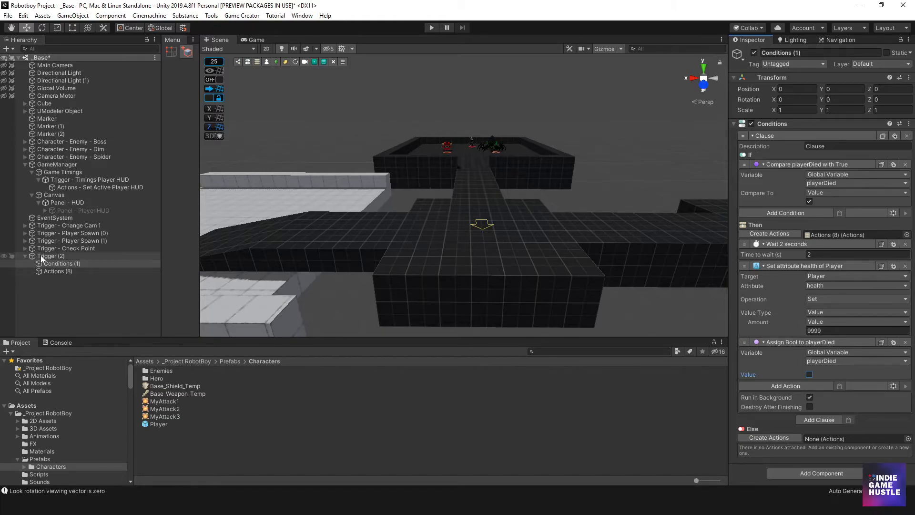
- Review the death conditions in the Player prefab, and Trigger (2) with its Actions (8) in the scene
double_click(145, 423)
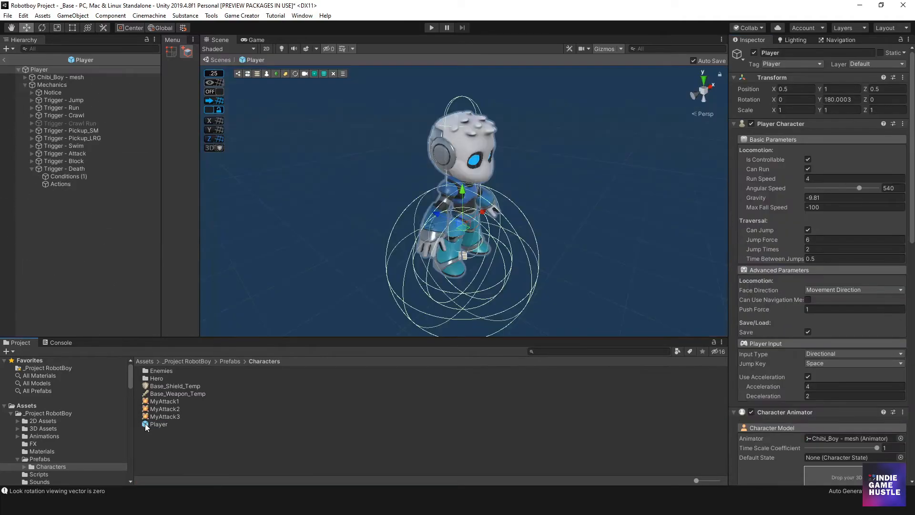
left_click(69, 169)
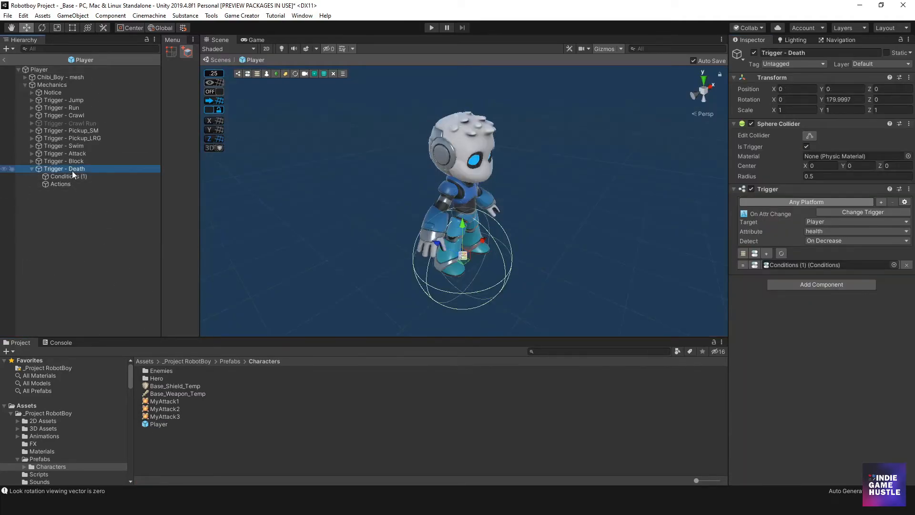
left_click(68, 176)
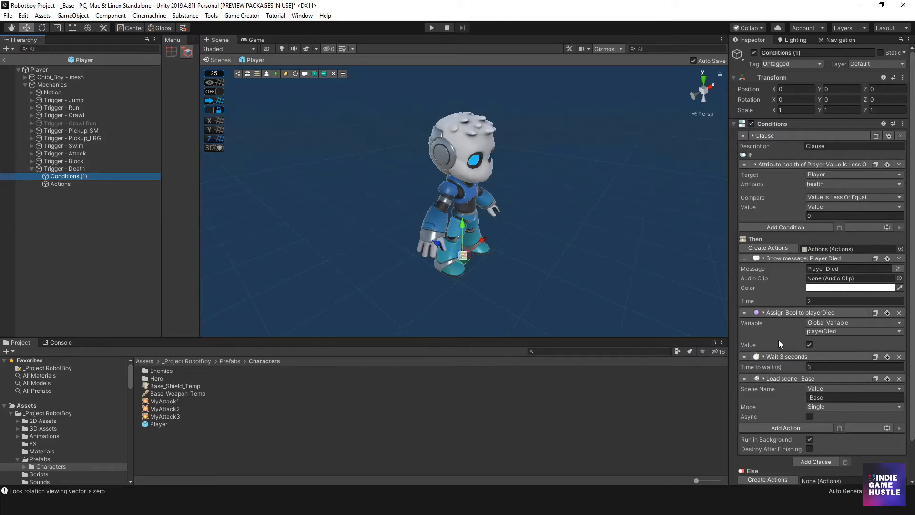
left_click(830, 397)
left_click(4, 59)
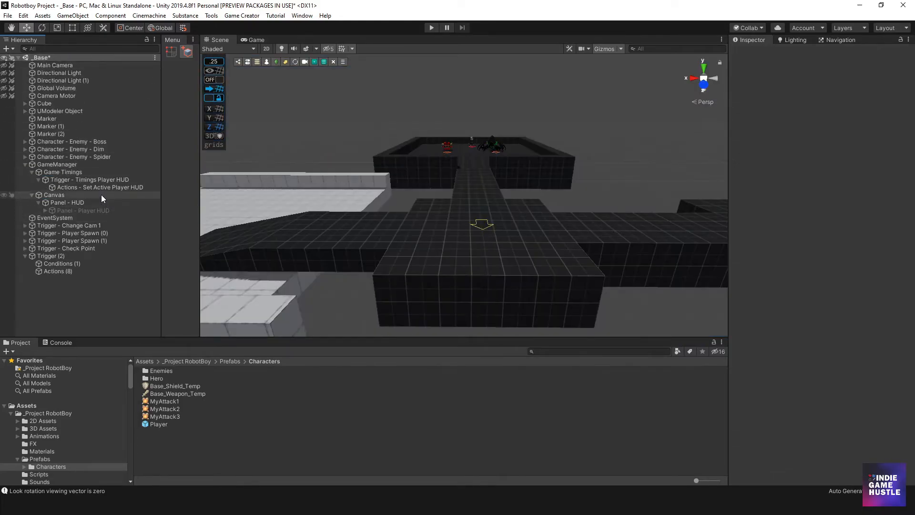
left_click(60, 255)
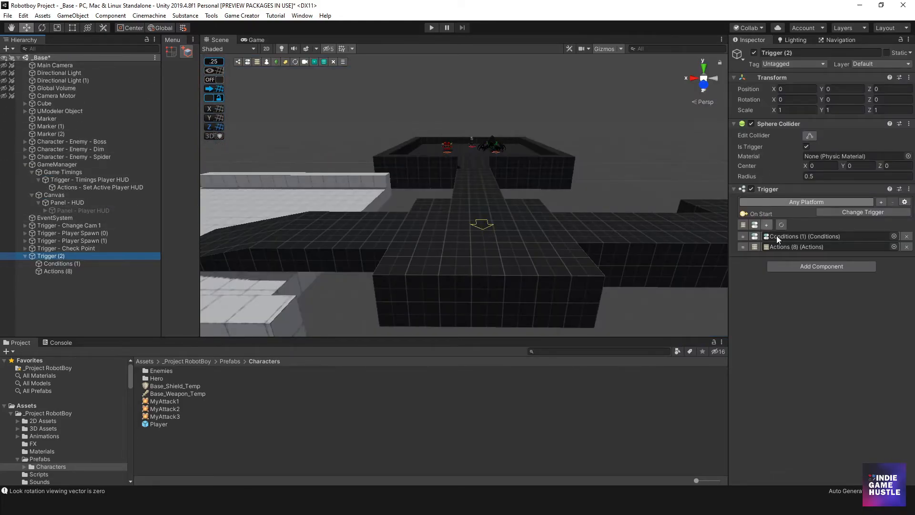
left_click(84, 265)
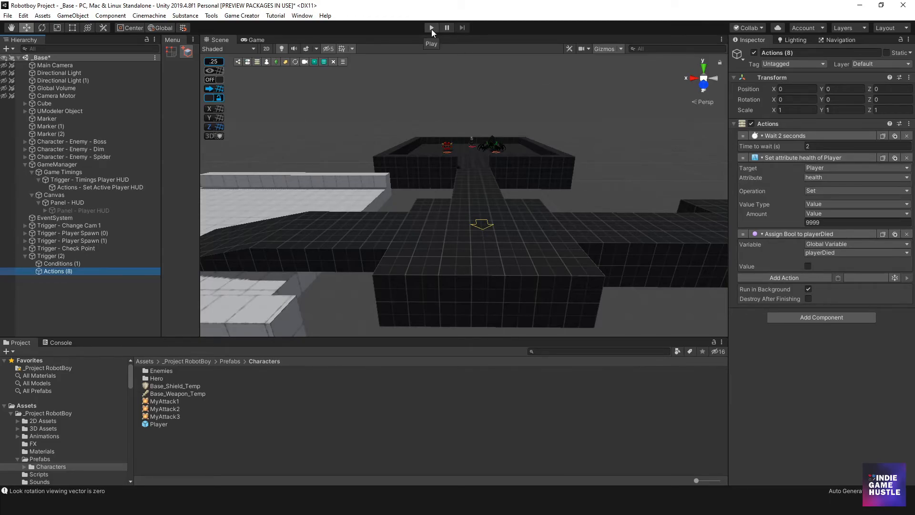
- Place the Game Creator global variables window, narrowed, beside the game view and start play mode
left_click_drag(459, 48, 158, 78)
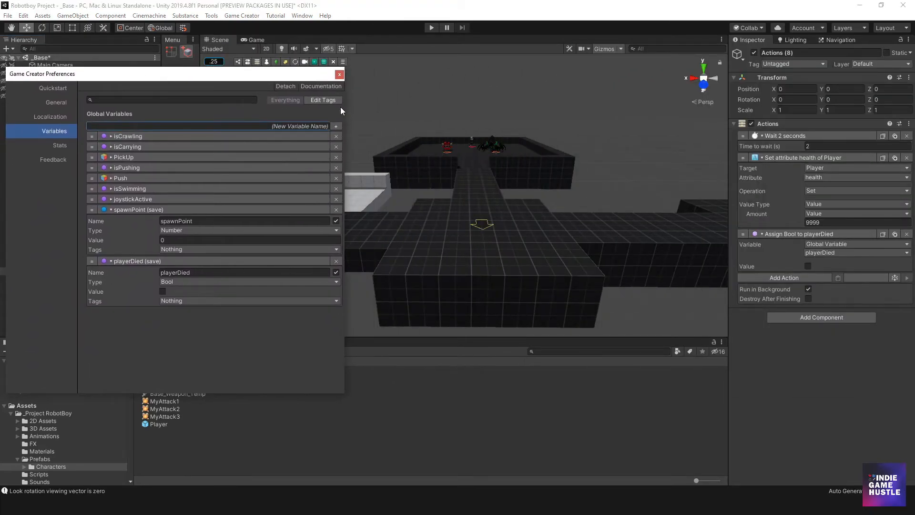
left_click_drag(347, 110, 210, 127)
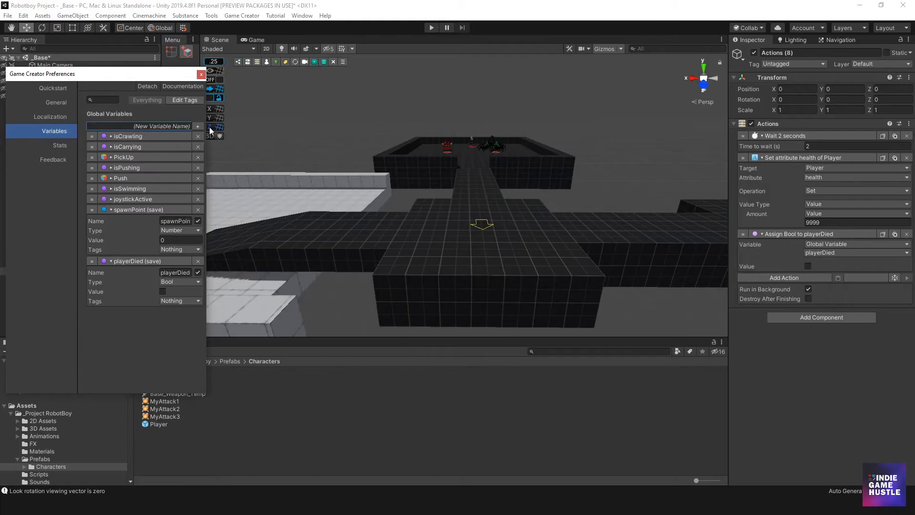
left_click(432, 28)
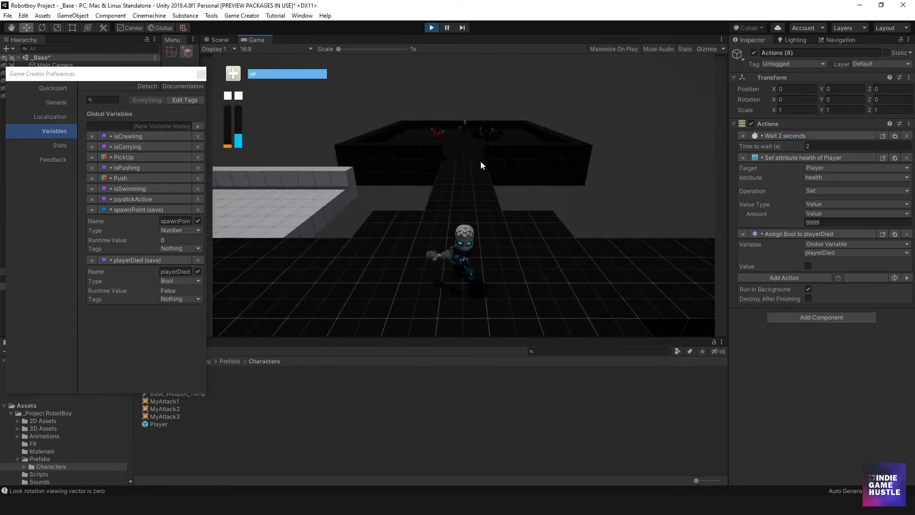
- Walk the player into the enemy arena and let the enemies kill it to test death and respawn
key("w")
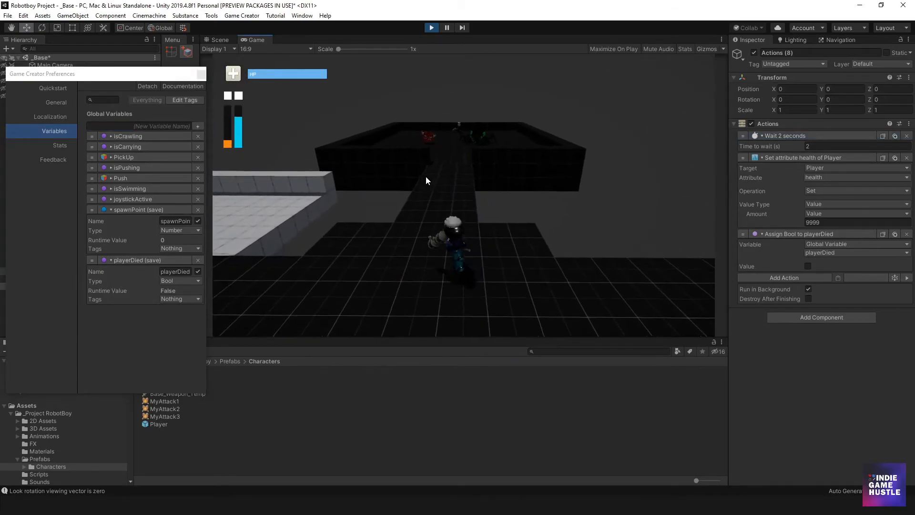
key("w")
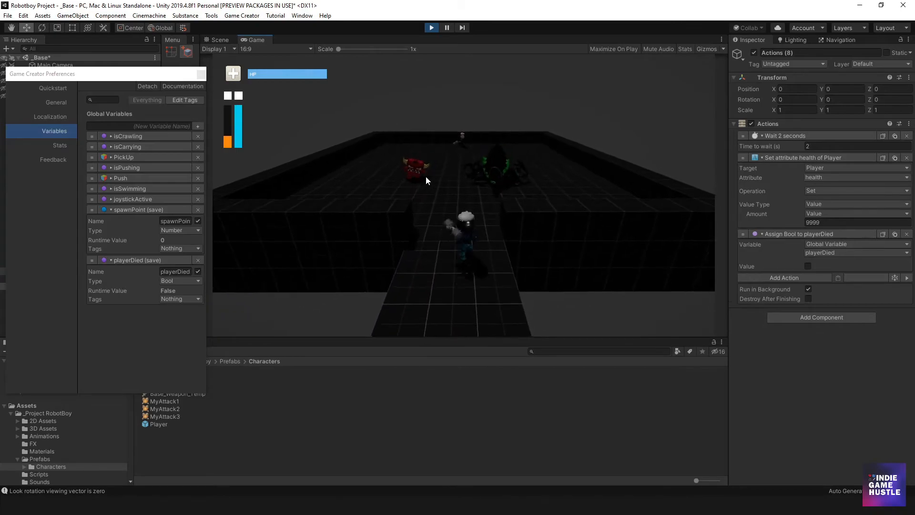
key("s")
key("w")
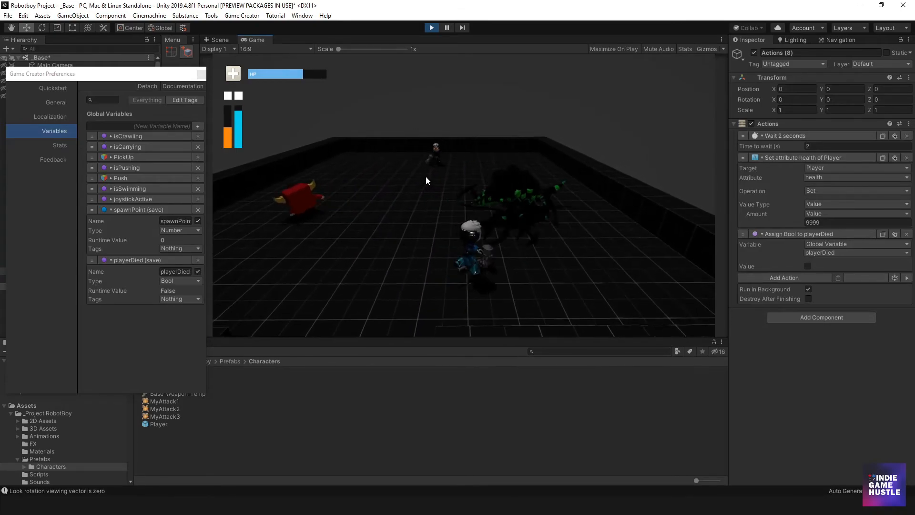
key("d")
key("d")
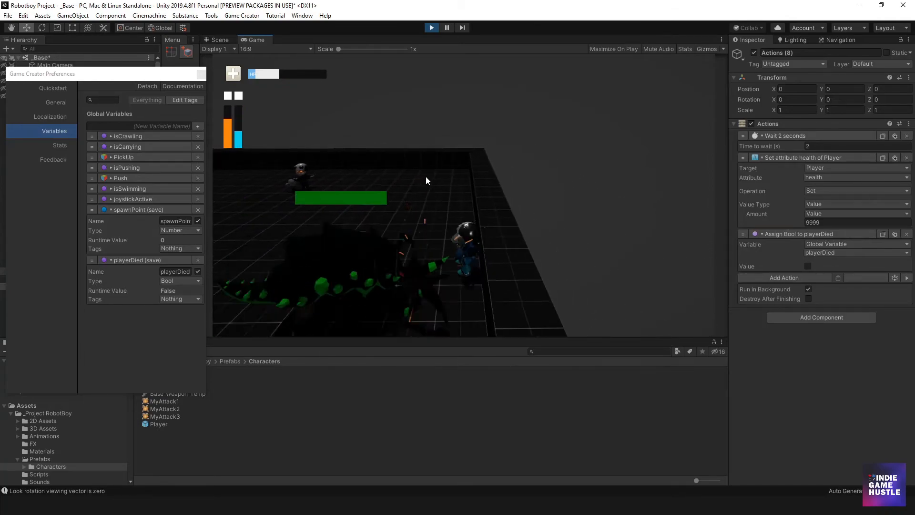
key("a")
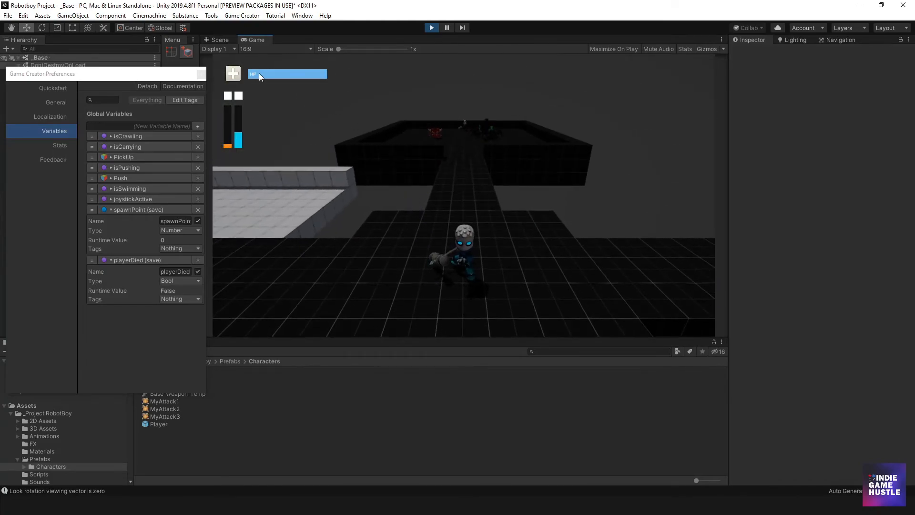
- Move the respawned player around the starting platform while checking the HP bar and playerDied's runtime value
key("a")
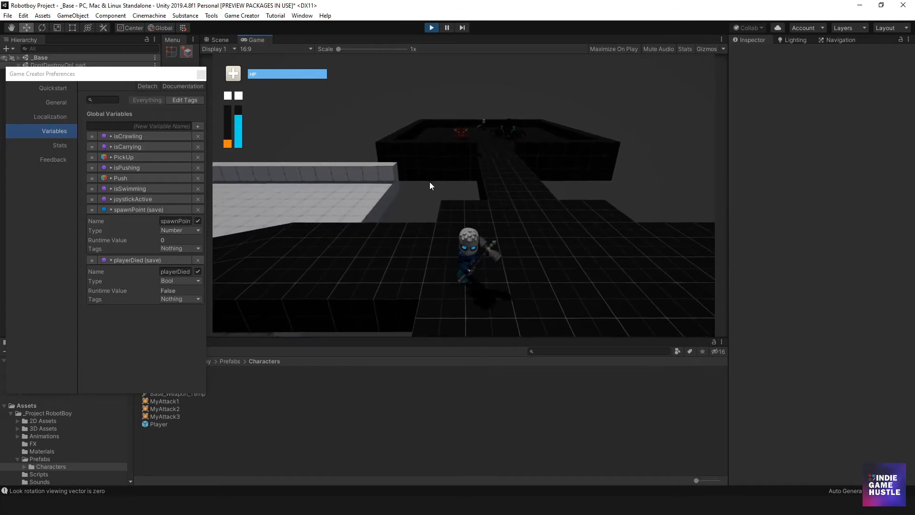
key("d")
key("space")
key("a")
key("s")
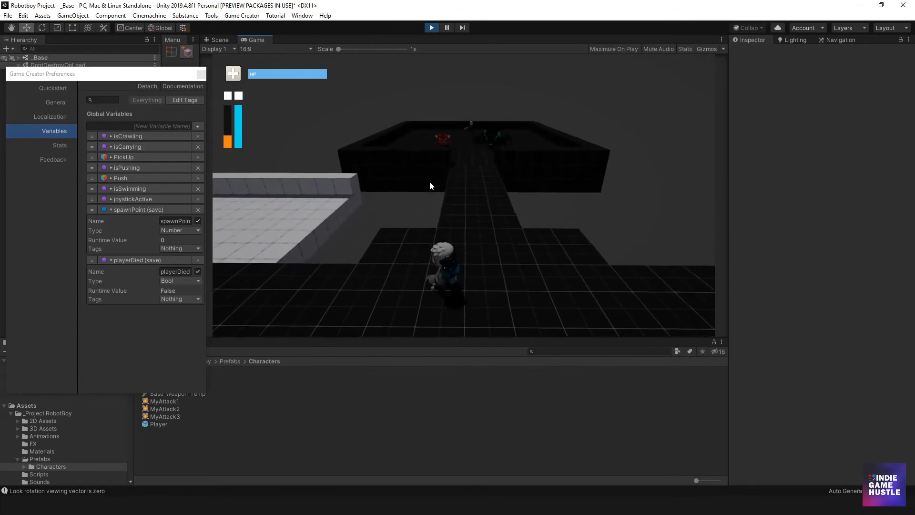
key("d")
key("w")
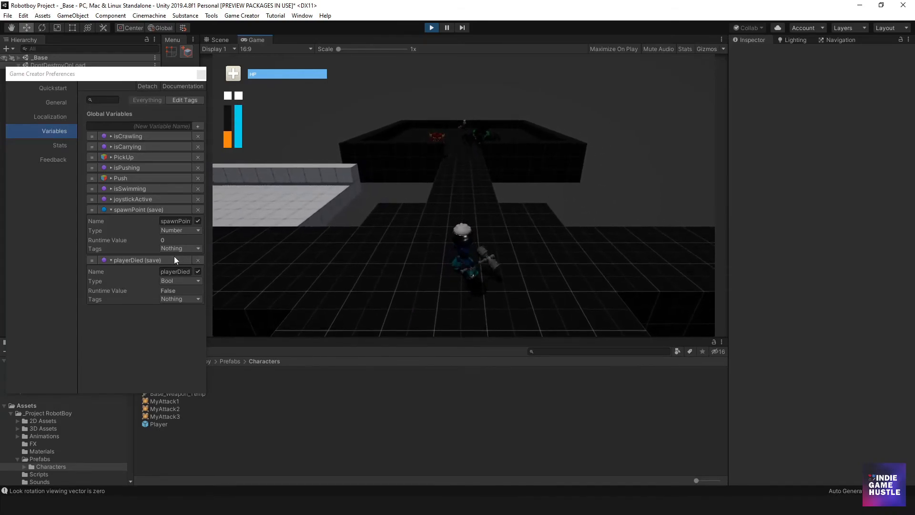
- Widen the global variables window and send the player back into the arena to die again while watching playerDied
left_click_drag(206, 247, 238, 249)
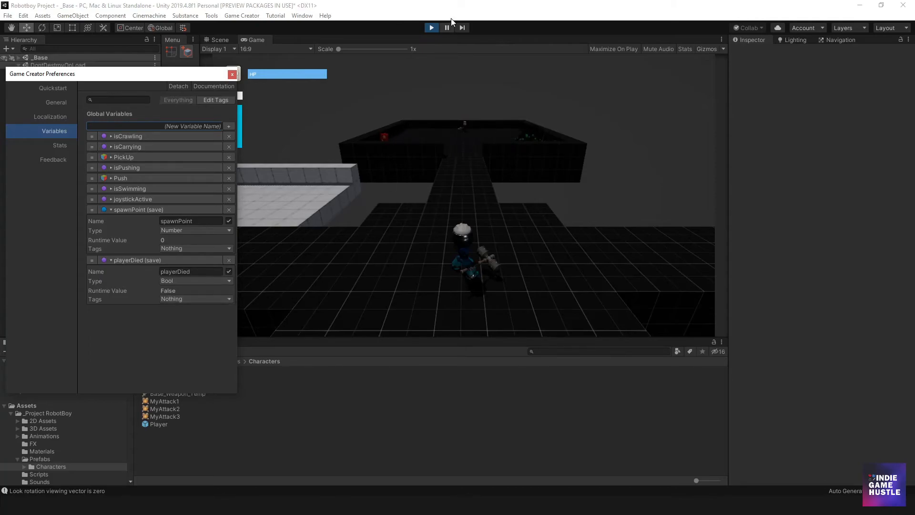
left_click(455, 151)
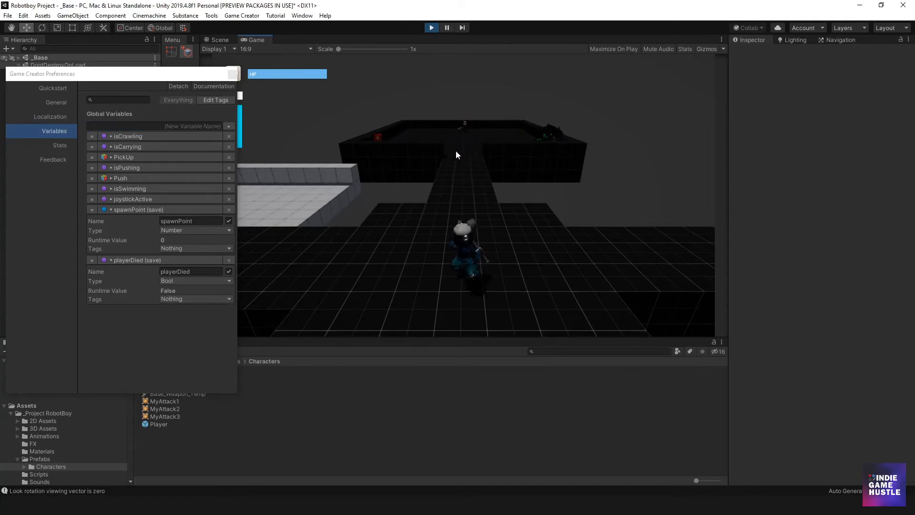
key("w")
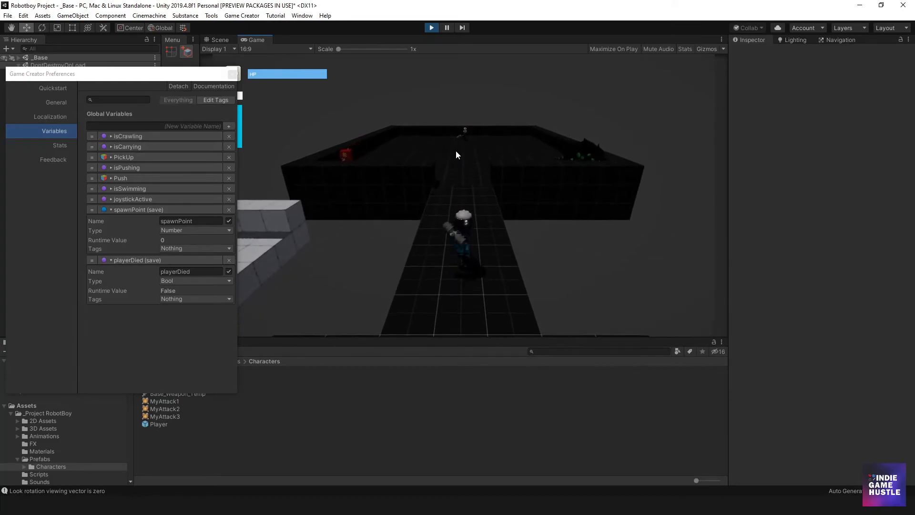
key("w")
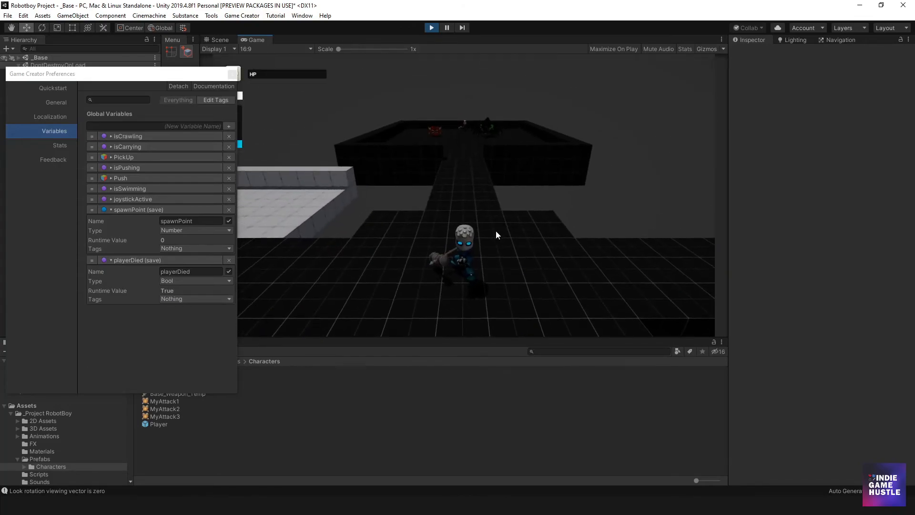
- Move the player around near the spawn point after the second respawn to check the health and playerDied reset
key("d")
key("a")
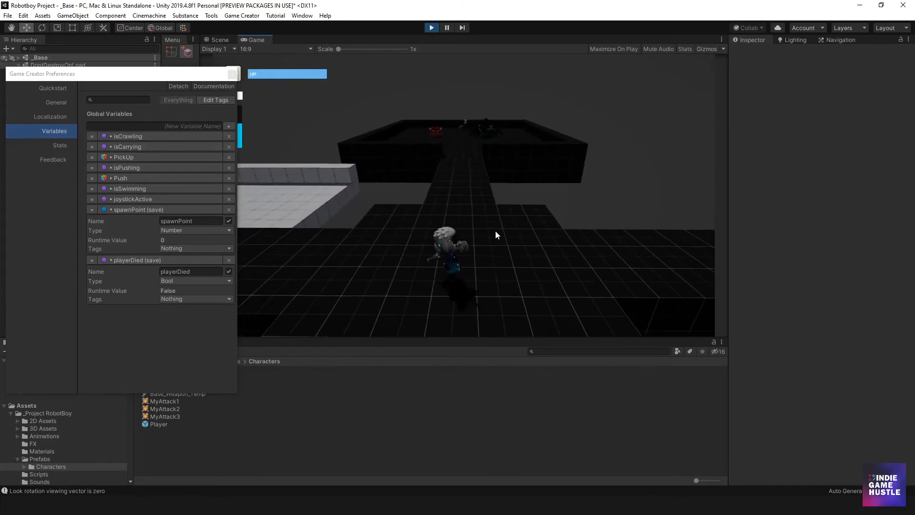
key("w")
key("d")
key("a")
key("s")
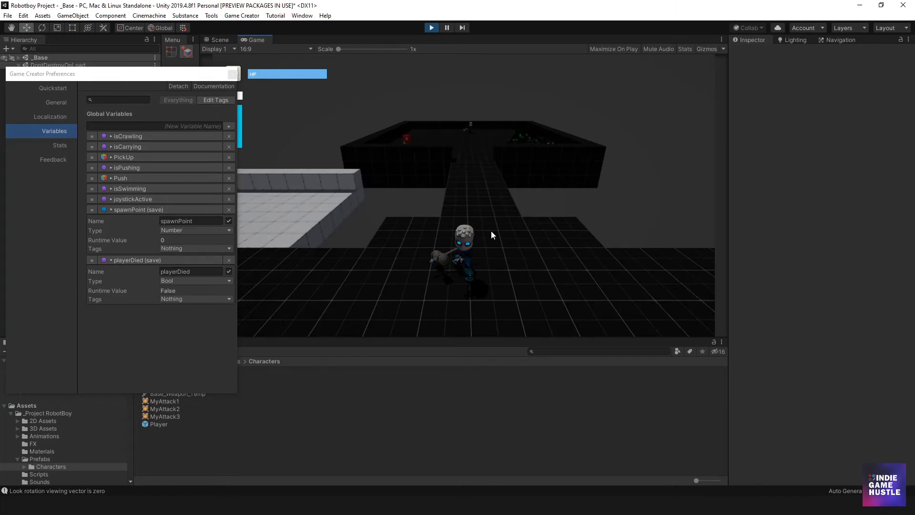
key("w")
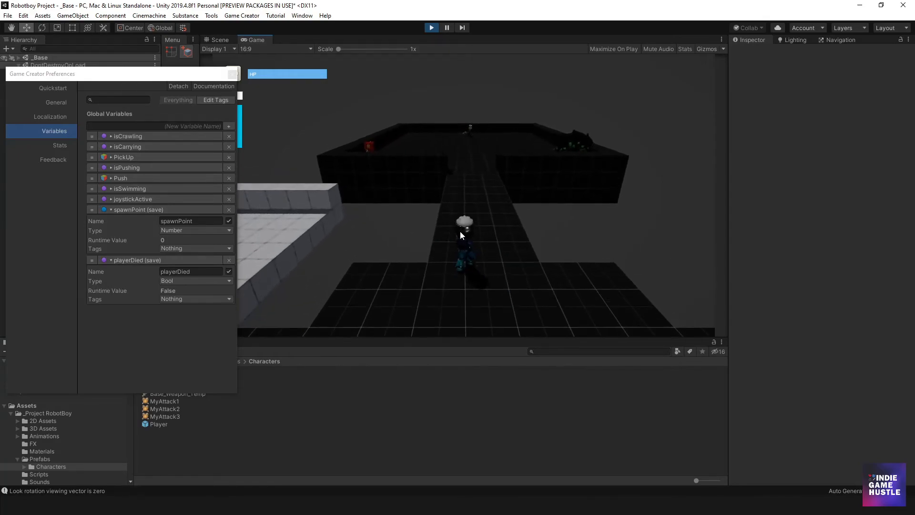
key("s")
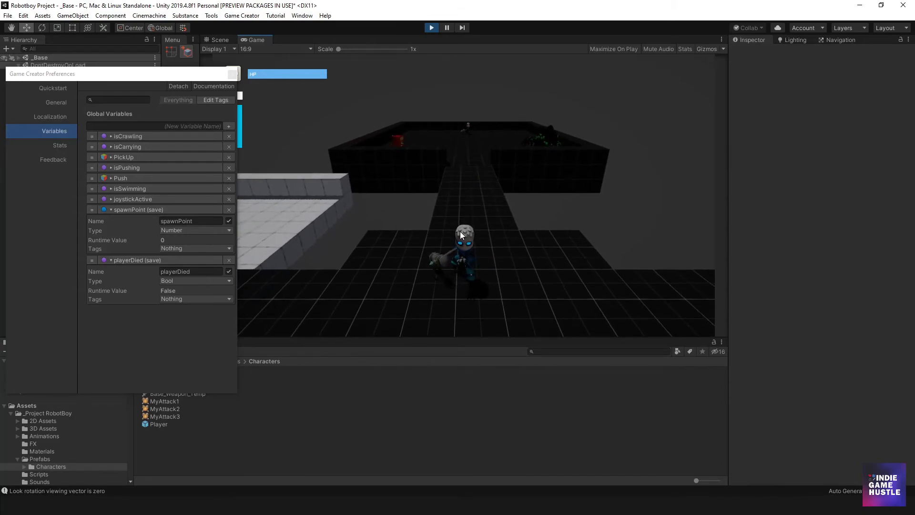
key("s")
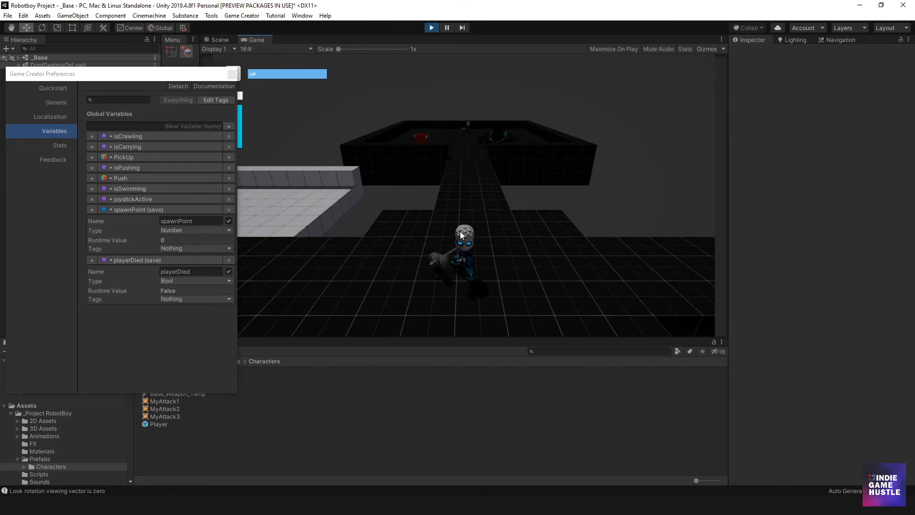
- Walk the player along the arena walkway and back across to the checkpoint platform to test the spawnPoint update
key("w")
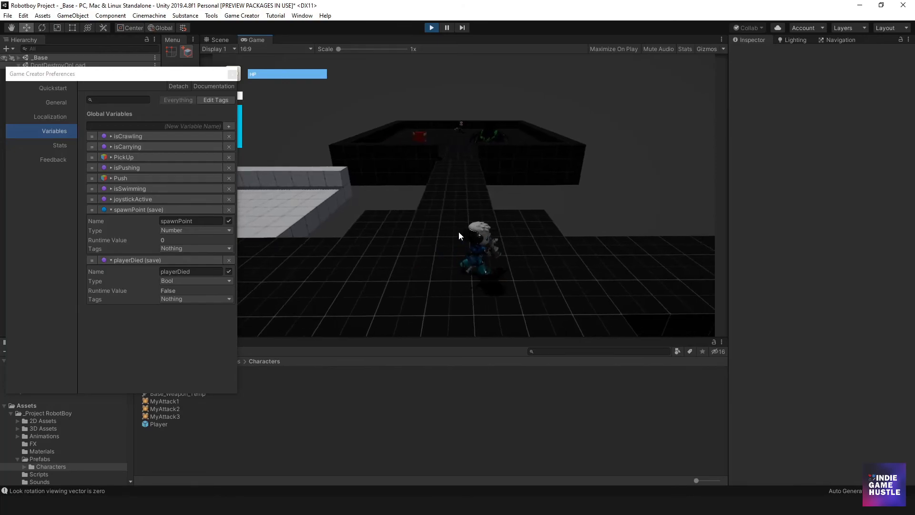
key("w")
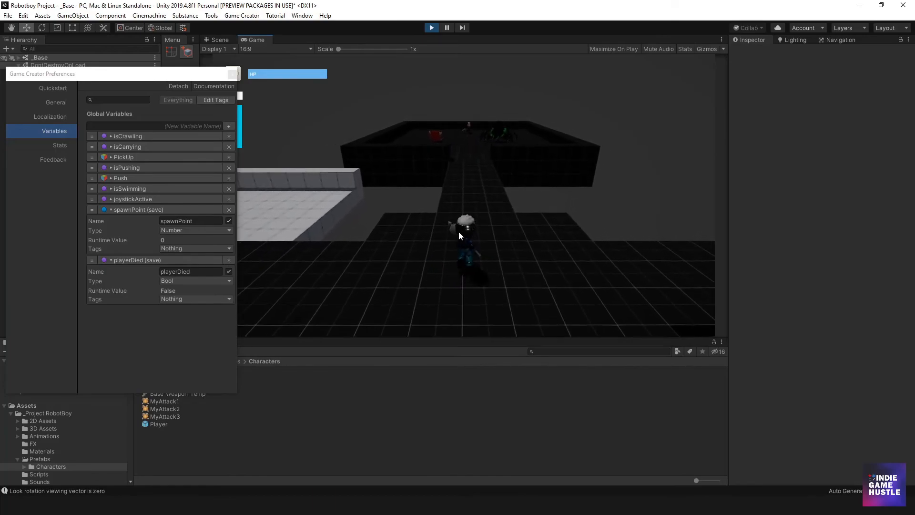
key("w")
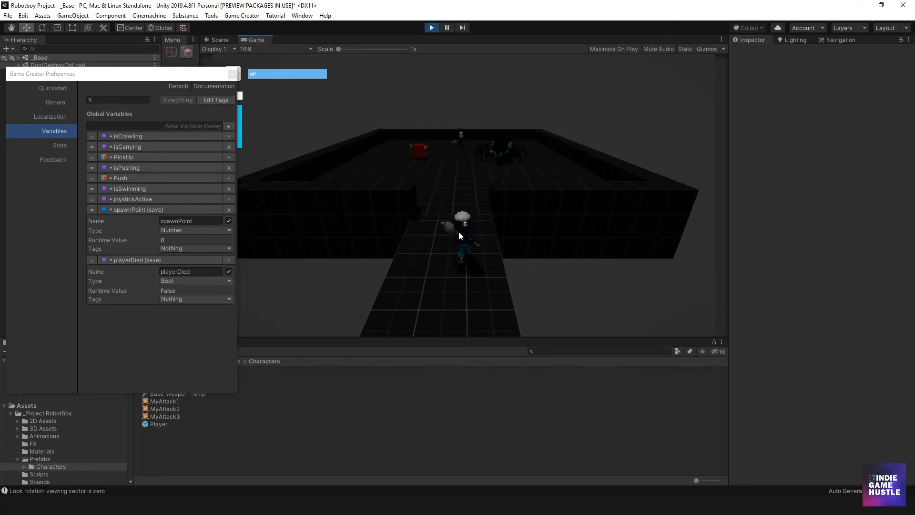
key("s")
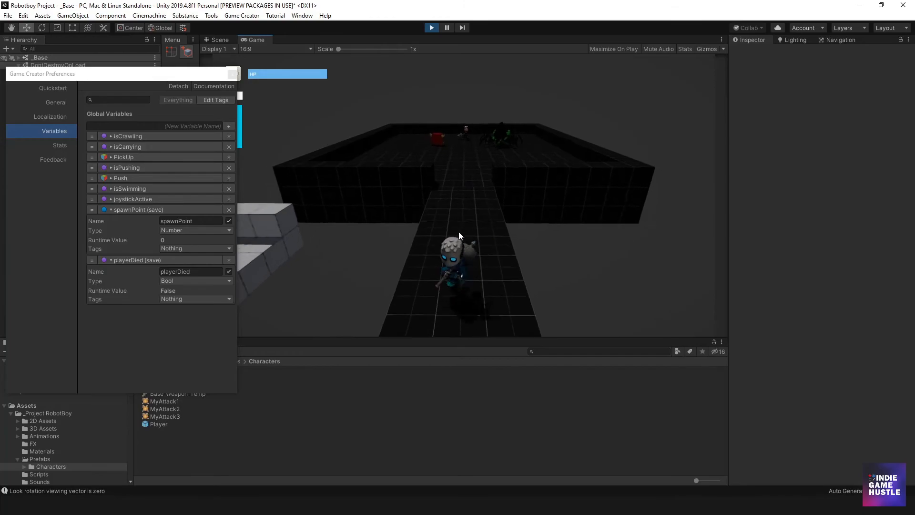
key("d")
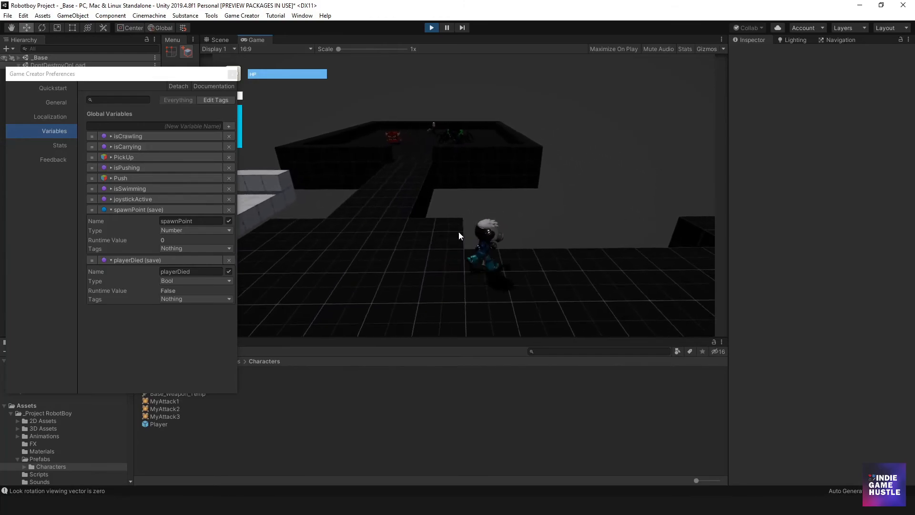
key("d")
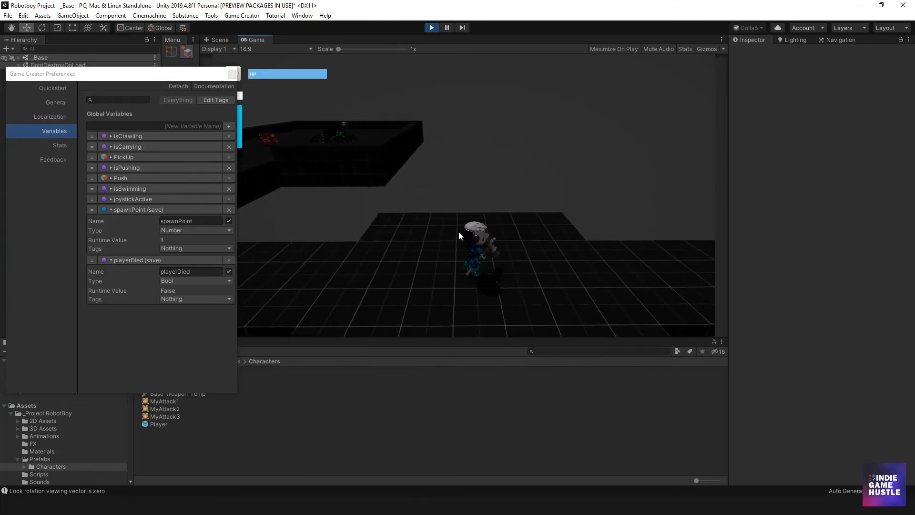
- Walk the player from the checkpoint platform along the walkway into the enemy arena
key("a")
key("w")
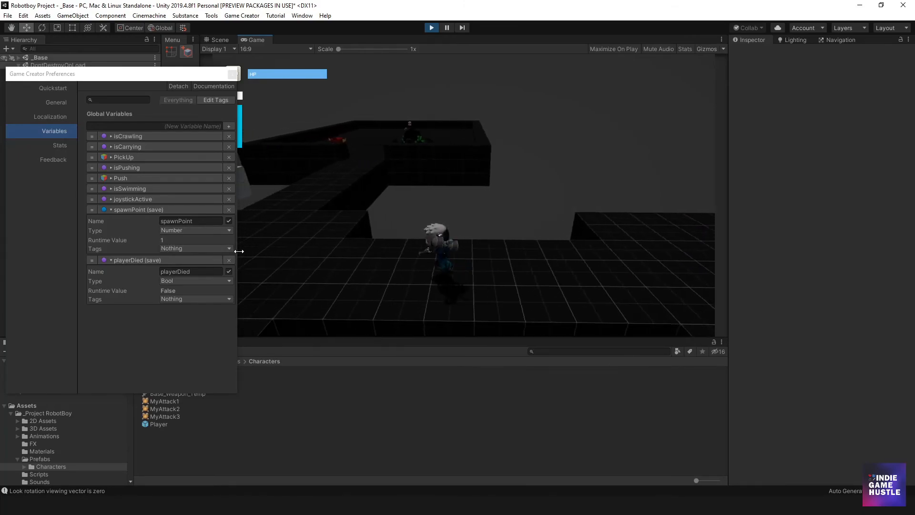
key("w")
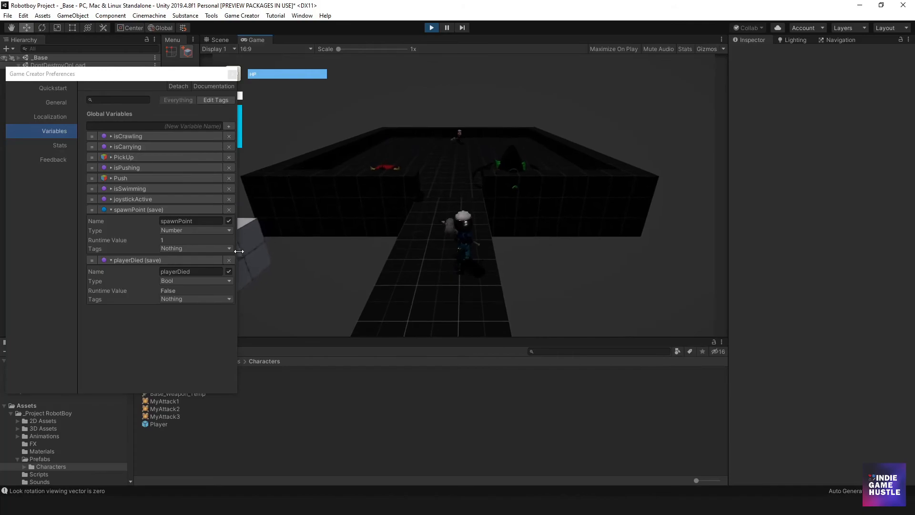
key("w")
key("a")
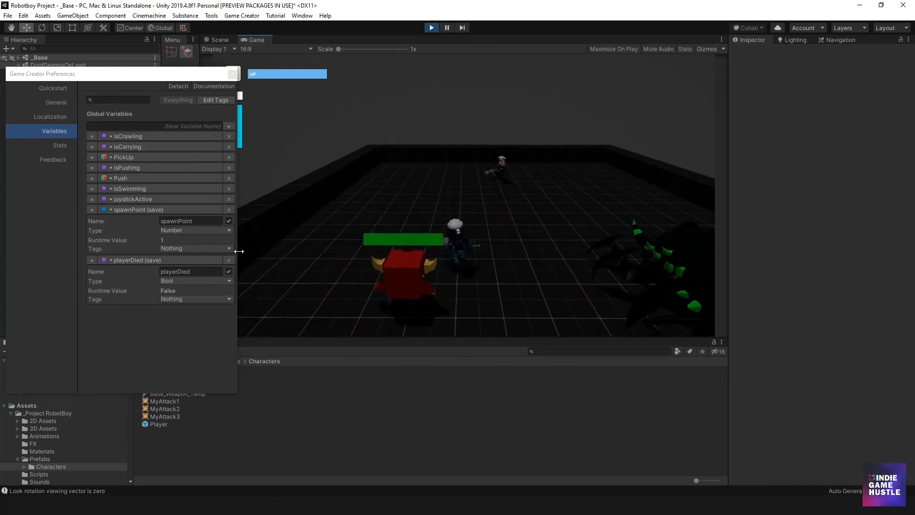
- Keep the player close to the red horned enemy until its attacks kill the player, watching the HP bar and playerDied
key("s")
key("d")
key("a")
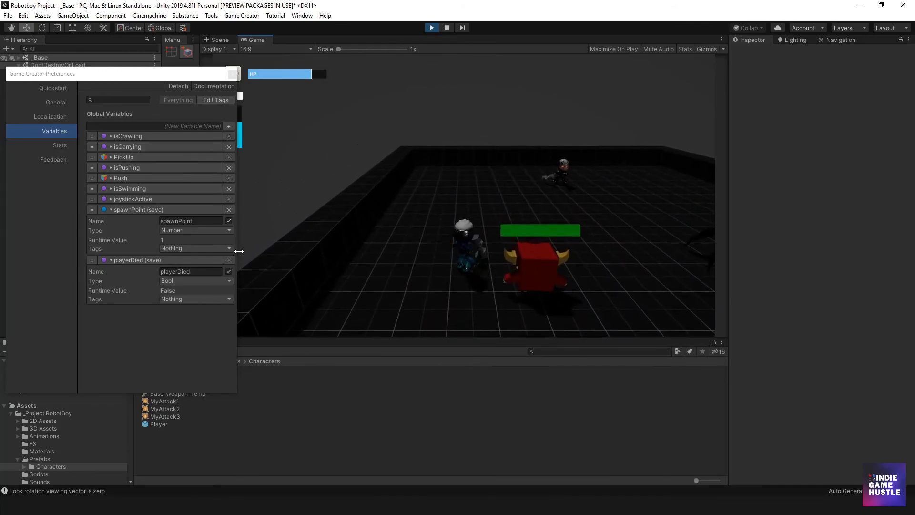
key("d")
key("w")
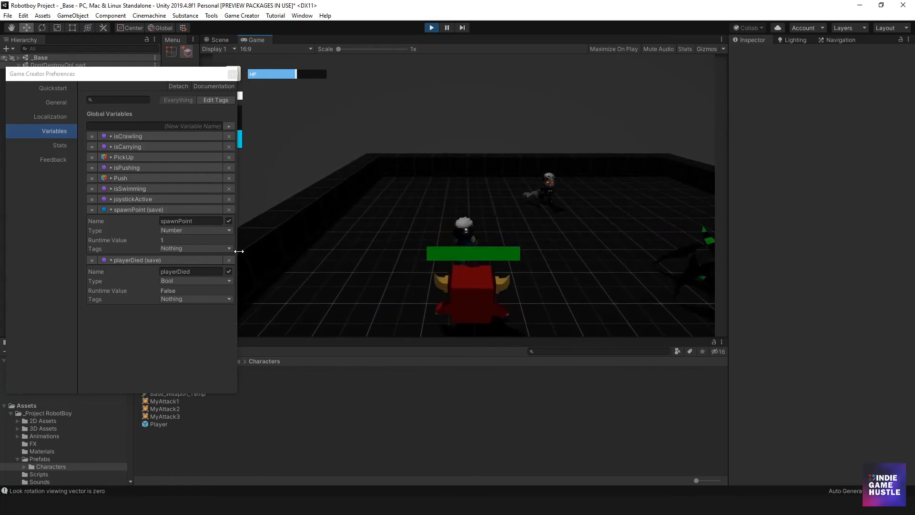
key("s")
key("a")
key("d")
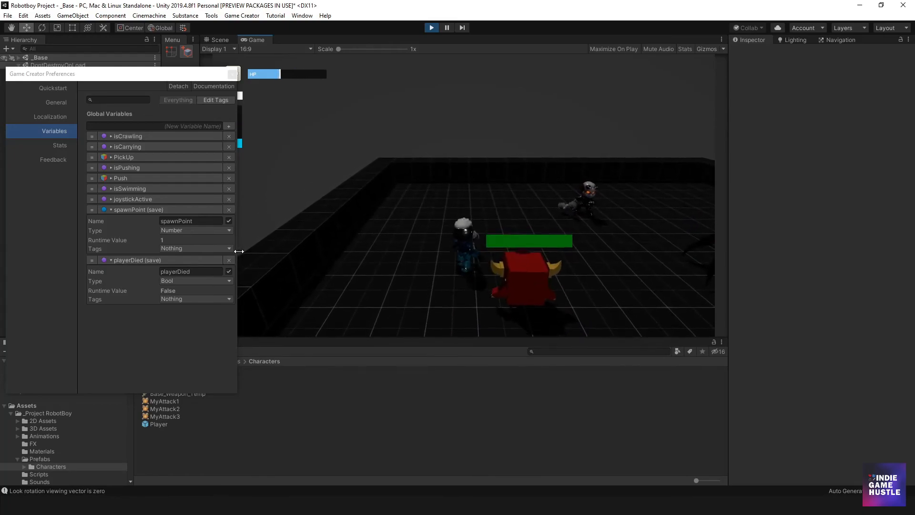
key("a")
key("s")
key("a")
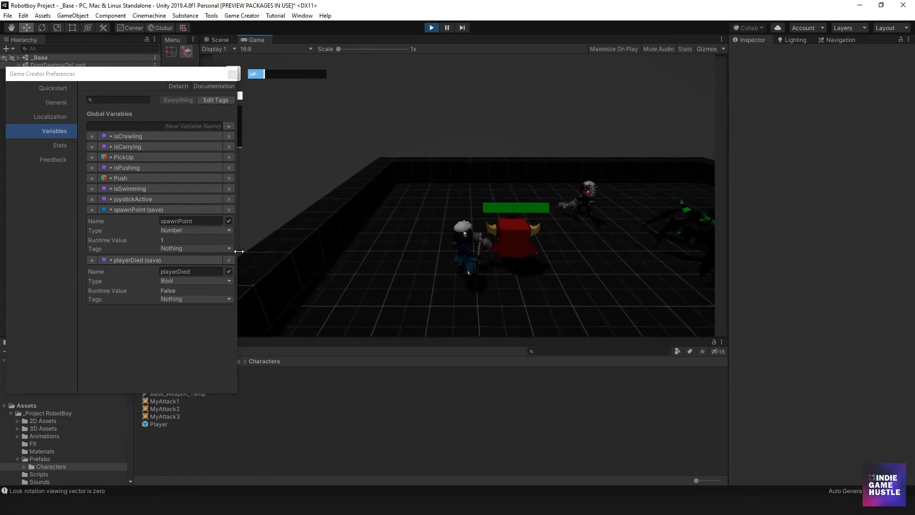
key("w")
key("s")
key("d")
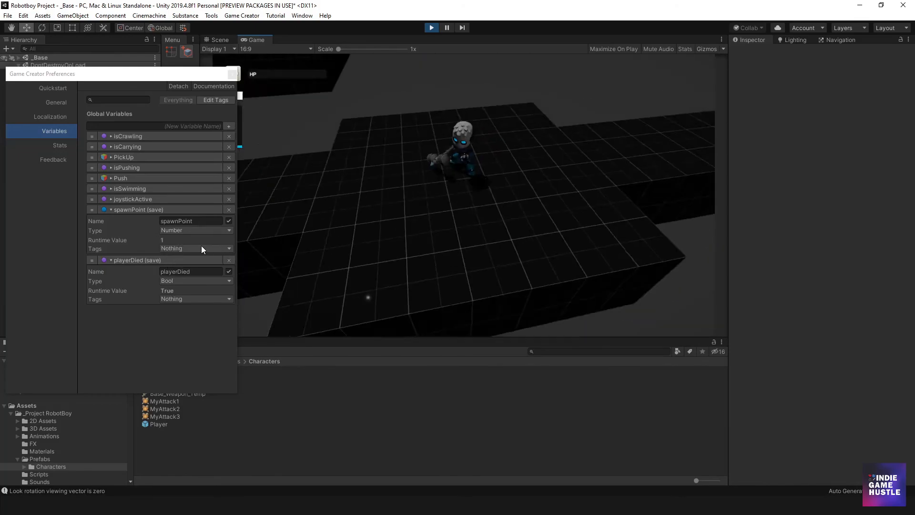
- Move the respawned player around the checkpoint platform and walkway to check the HP bar and the spawnPoint and playerDied runtime values
key("a")
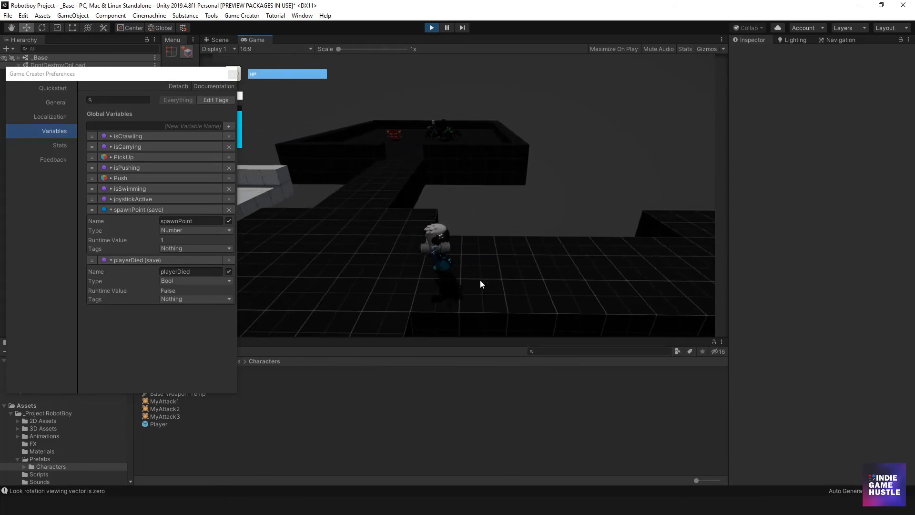
key("w")
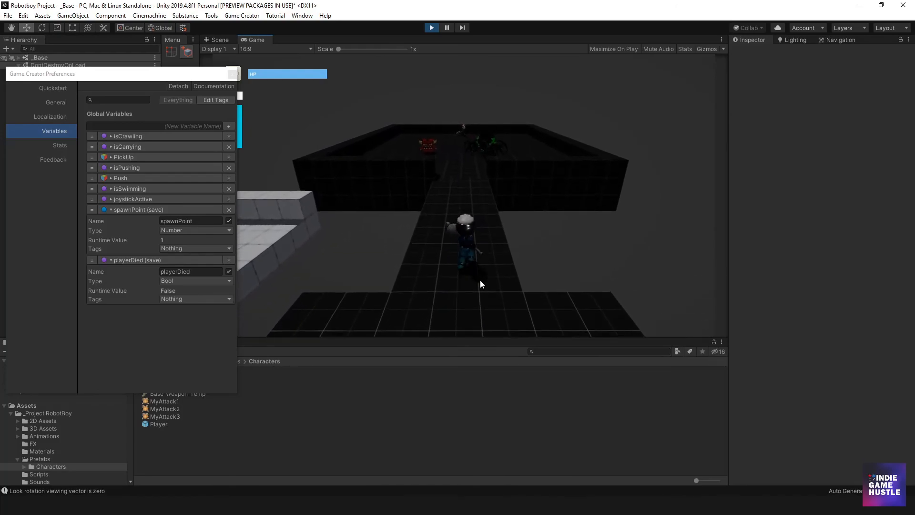
key("s")
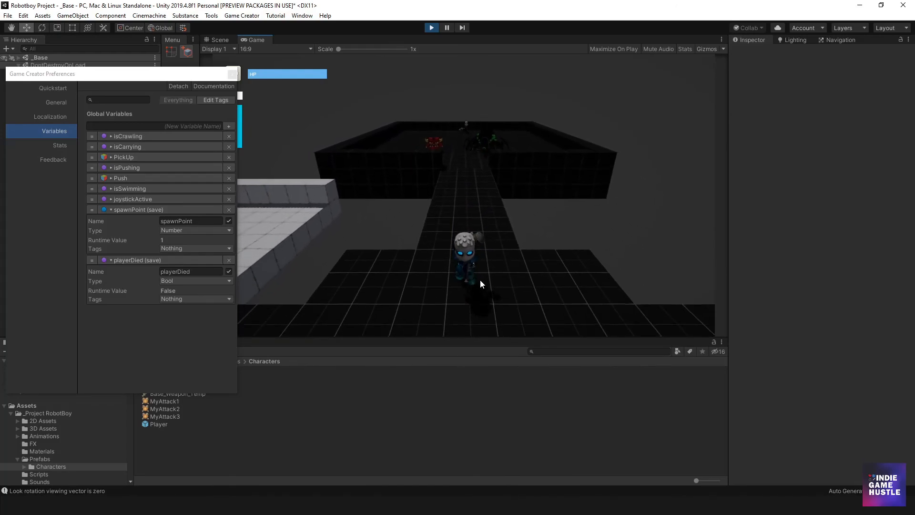
key("d")
key("a")
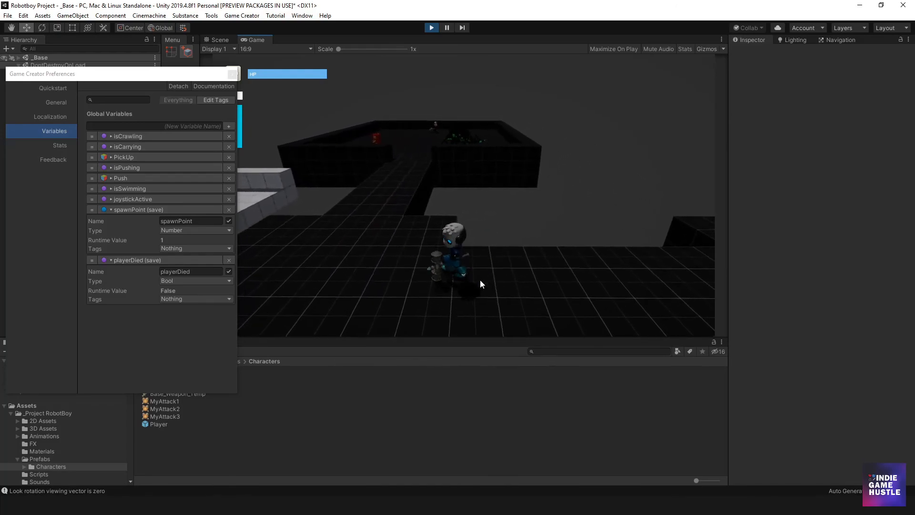
key("d")
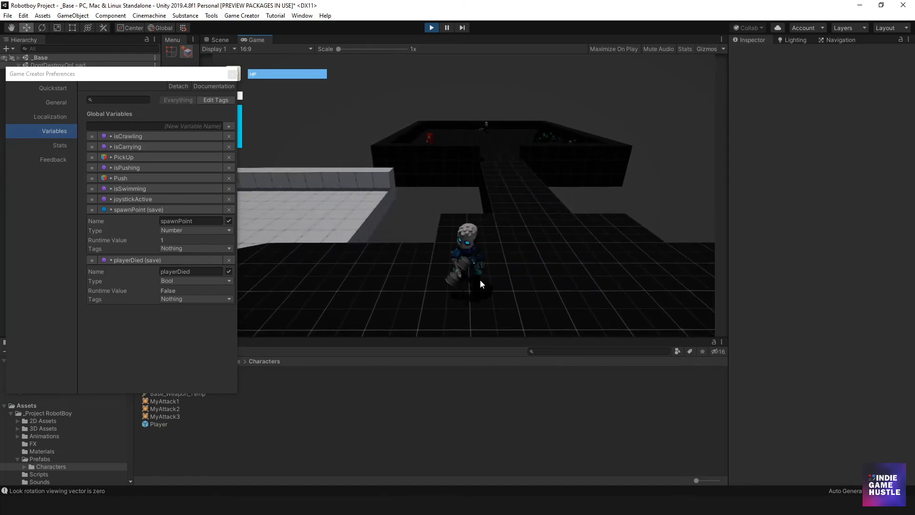
key("a")
key("d")
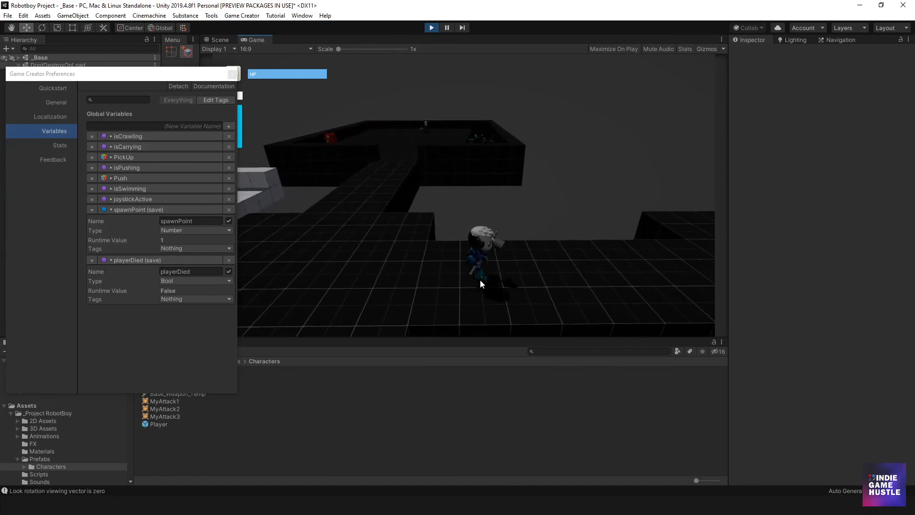
key("a")
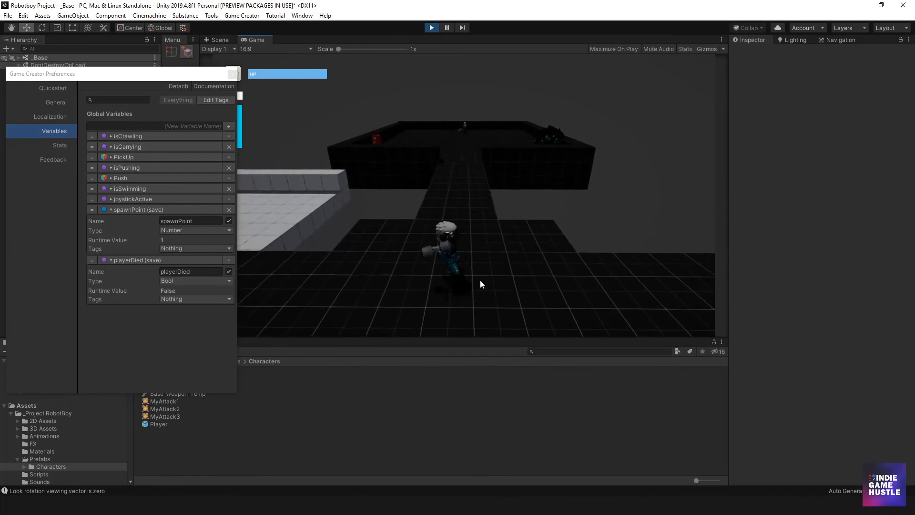
key("s")
key("d")
key("w")
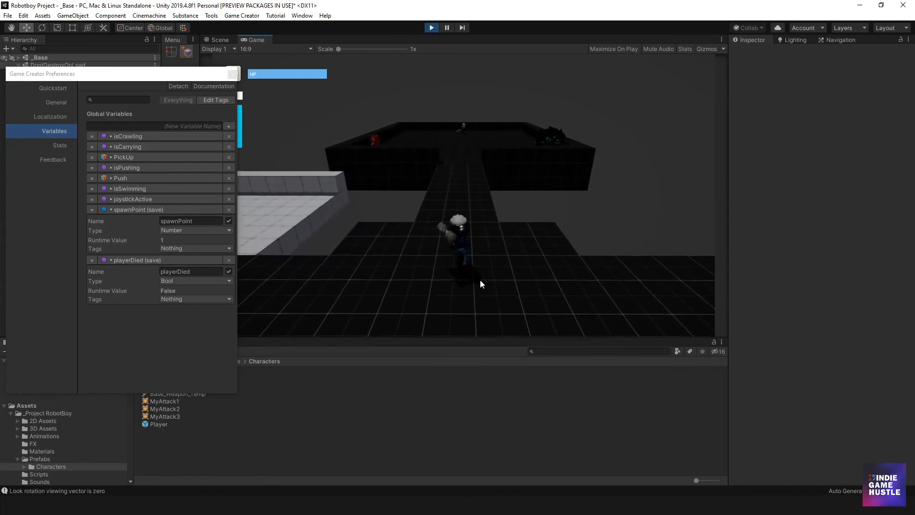
key("s")
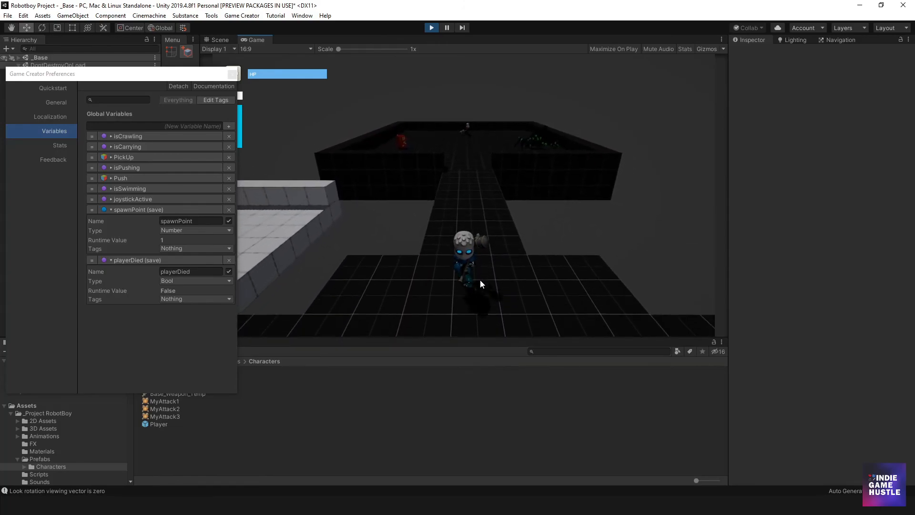
key("d")
key("a")
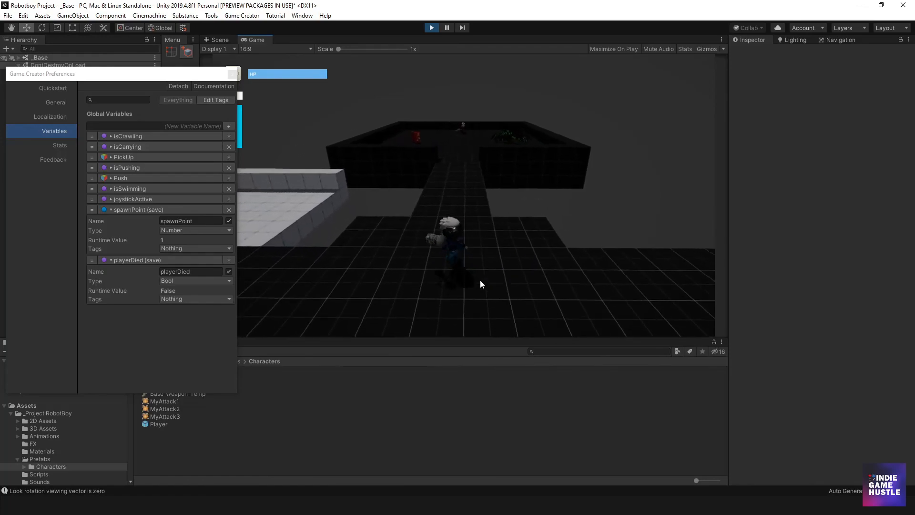
key("w")
key("s")
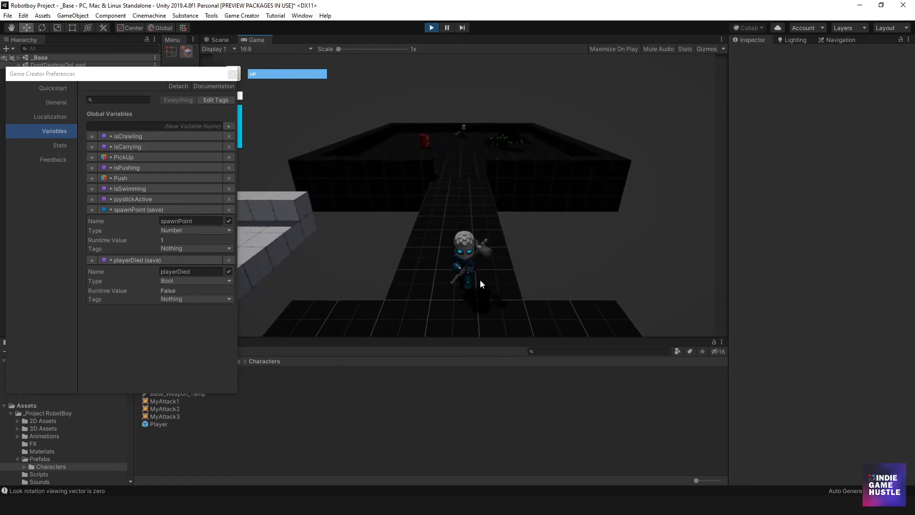